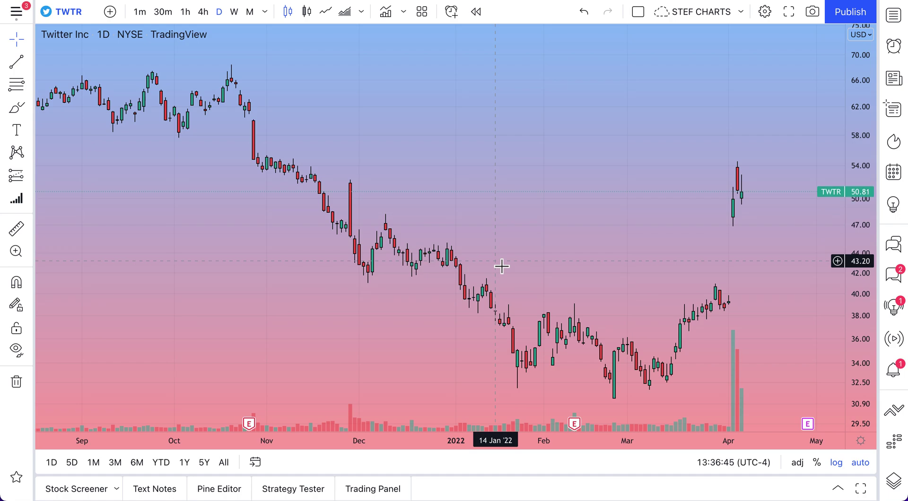
- Examine the daily Twitter candles at several zoom levels, from the most recent weeks to more than a year of history
scroll(502, 266, up, 5)
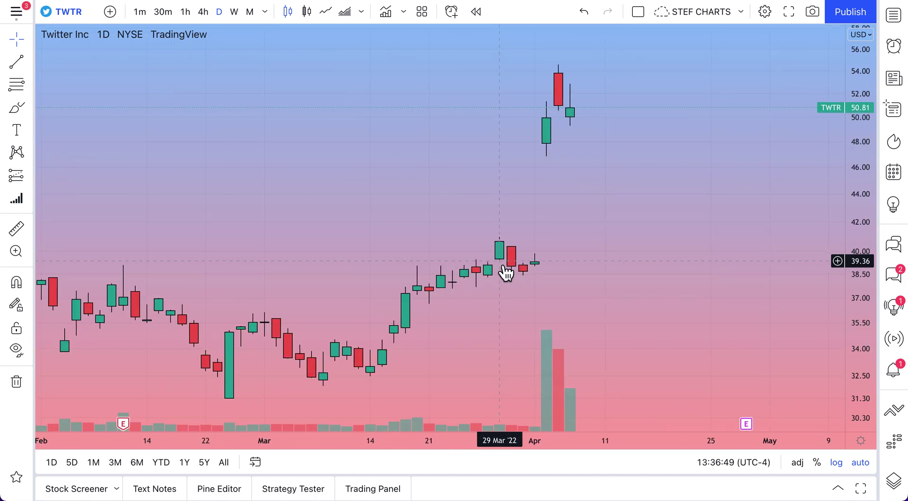
drag(364, 229, 444, 241)
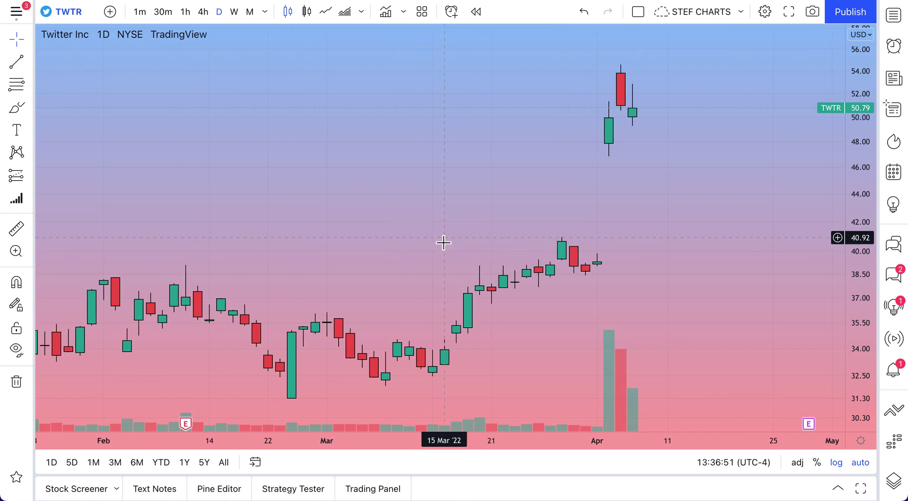
scroll(443, 242, down, 6)
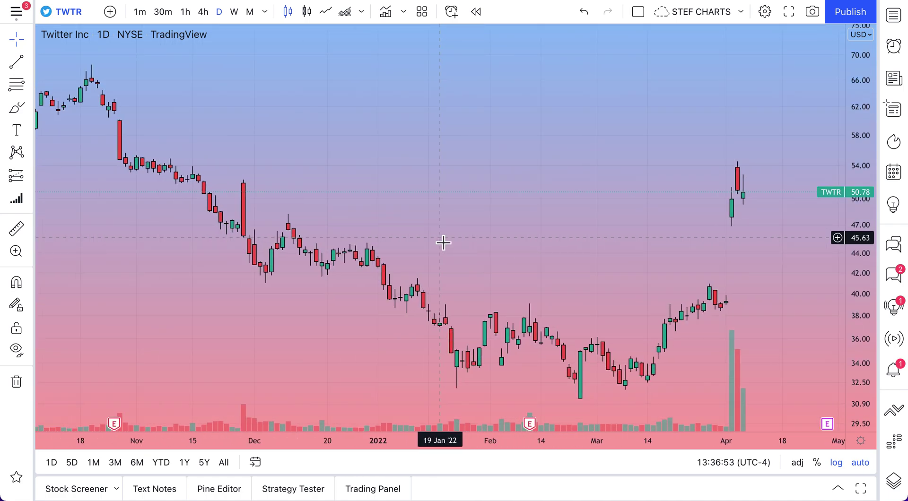
scroll(443, 242, down, 2)
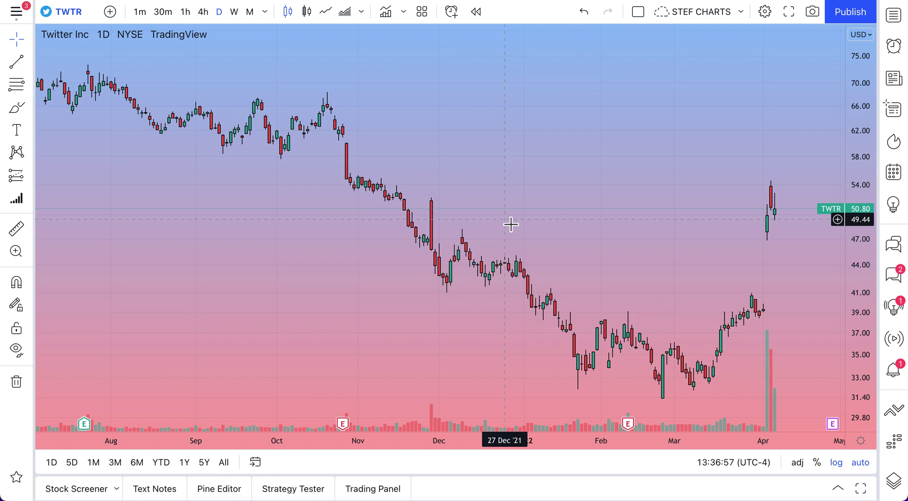
scroll(527, 217, down, 2)
drag(549, 206, 479, 206)
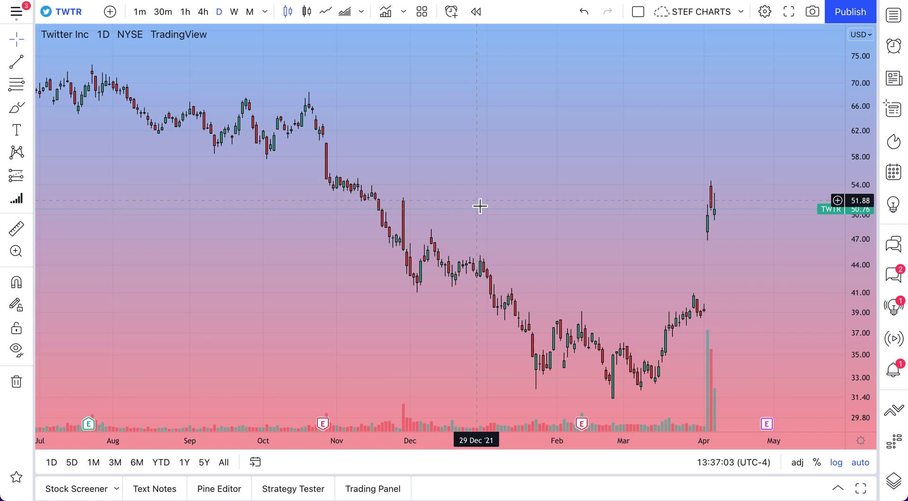
drag(417, 182, 494, 184)
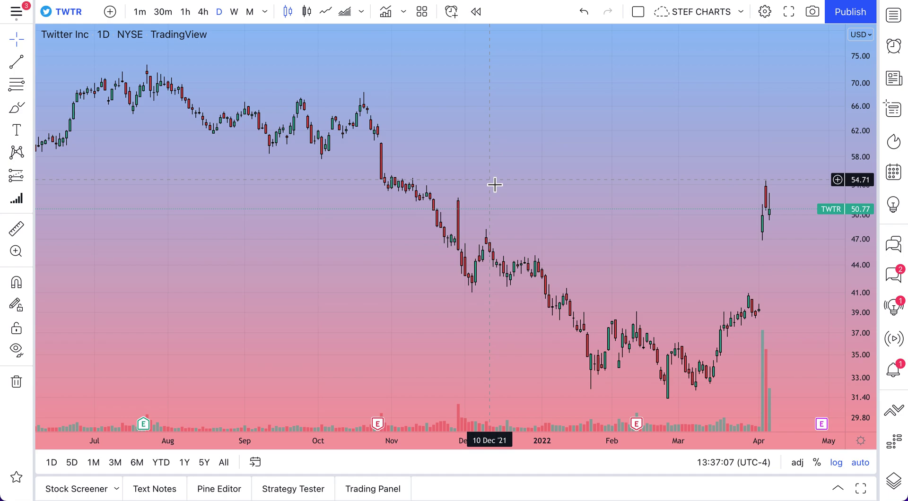
scroll(494, 185, down, 5)
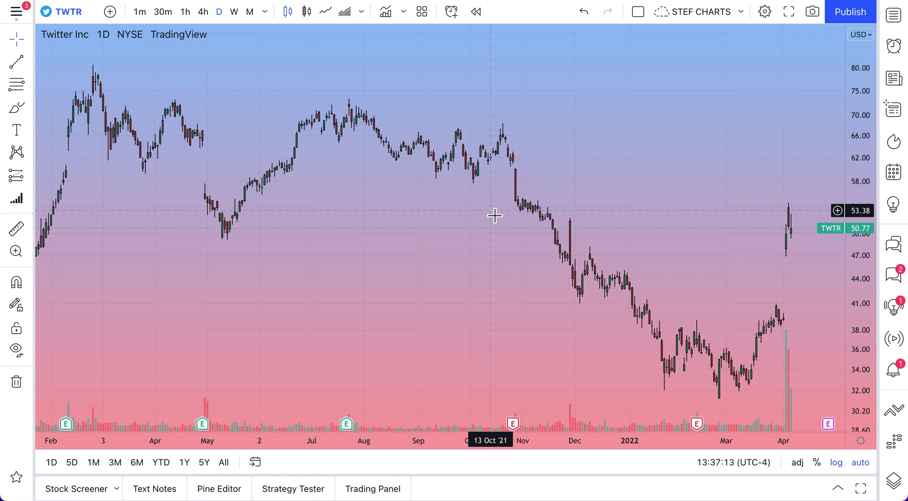
drag(392, 219, 304, 253)
scroll(432, 257, up, 4)
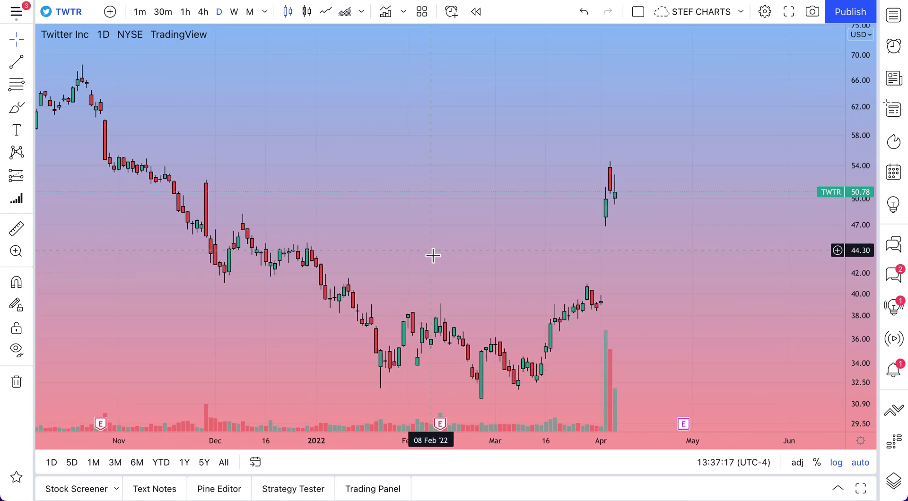
scroll(432, 256, up, 2)
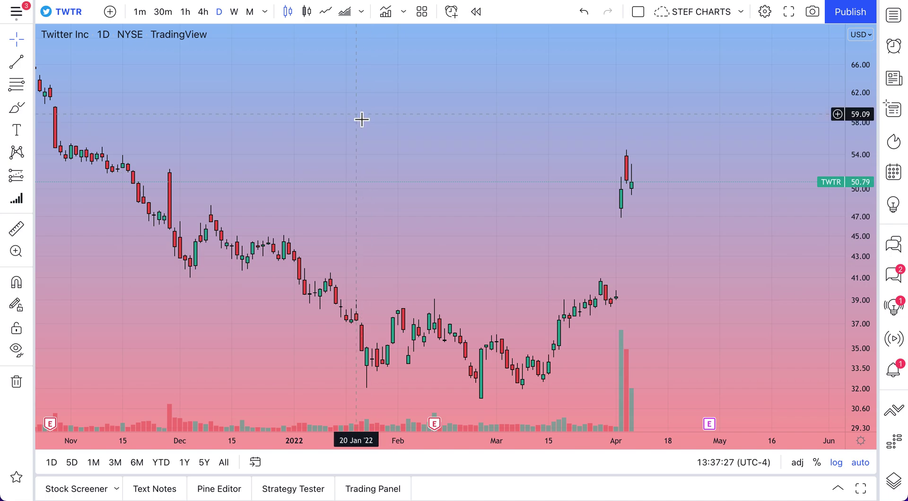
- Browse the daily Twitter chart back to August 2020 and forward past the latest April 2022 candles
drag(347, 112, 780, 149)
drag(279, 178, 809, 220)
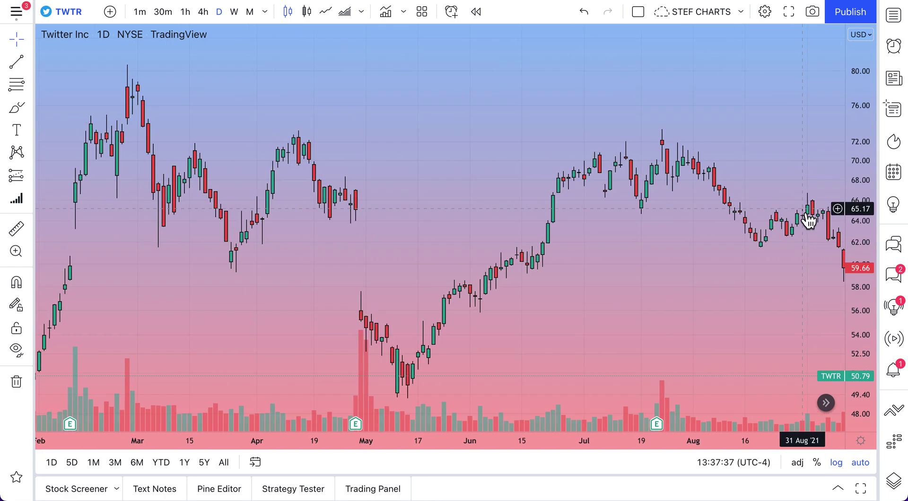
drag(361, 158, 772, 169)
drag(233, 188, 493, 191)
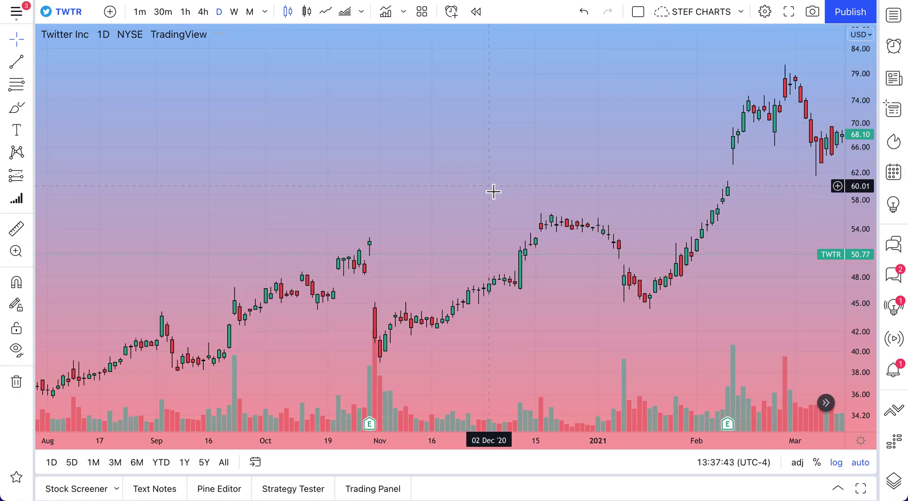
drag(679, 161, 21, 144)
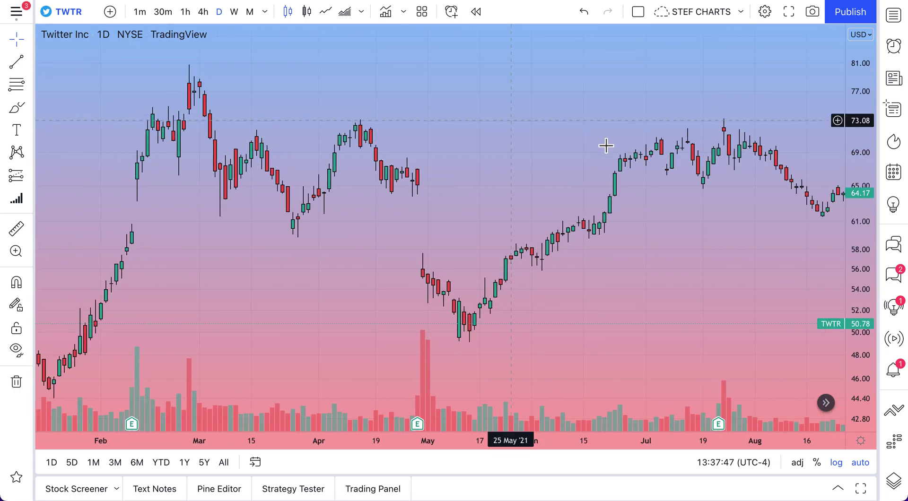
drag(588, 152, 108, 166)
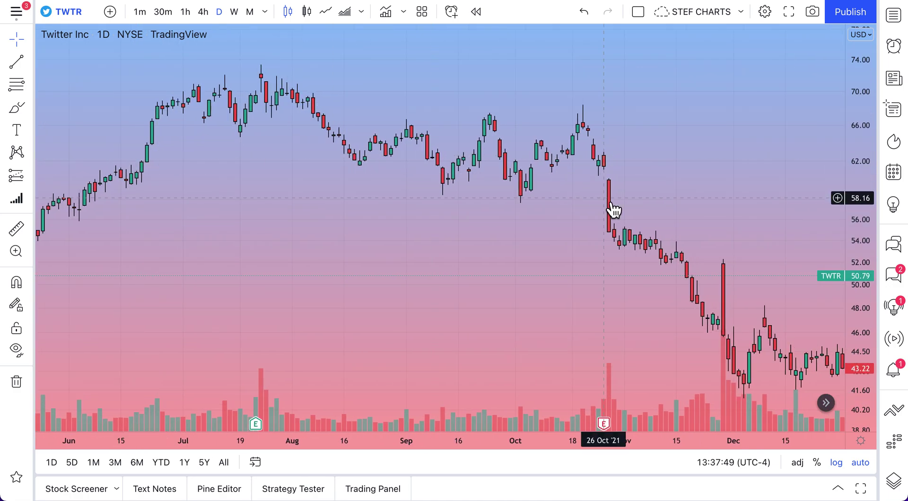
drag(605, 205, 62, 217)
drag(619, 189, 32, 198)
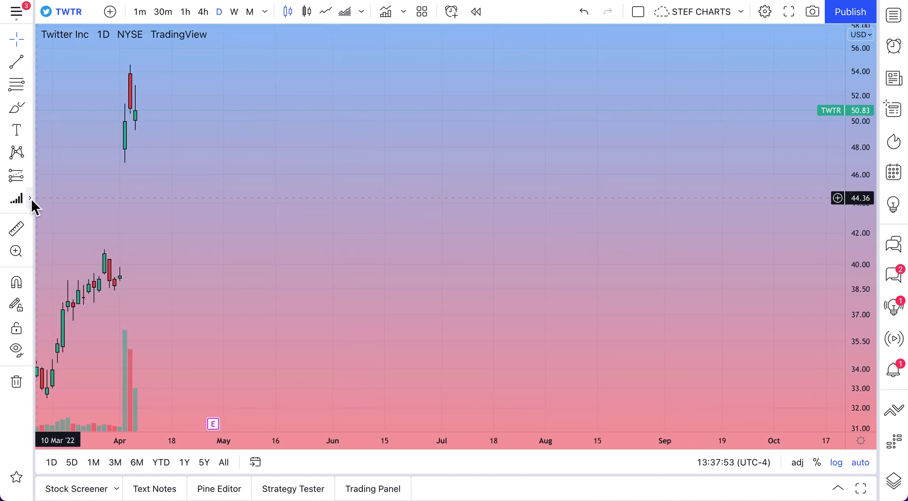
drag(396, 199, 335, 208)
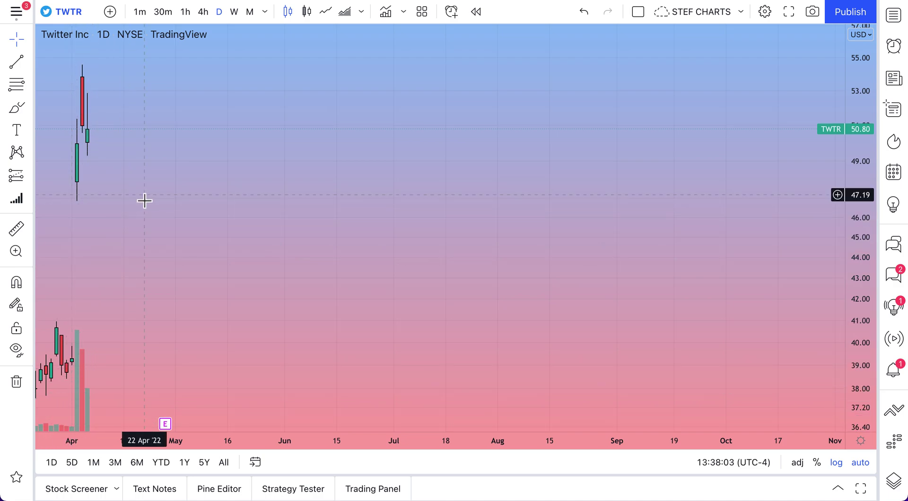
drag(184, 160, 797, 208)
drag(375, 164, 529, 173)
click(513, 245)
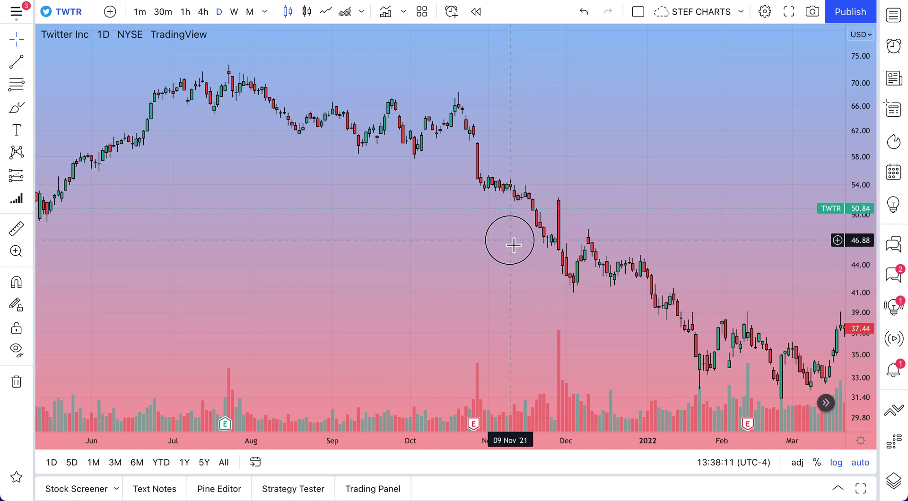
drag(514, 245, 264, 256)
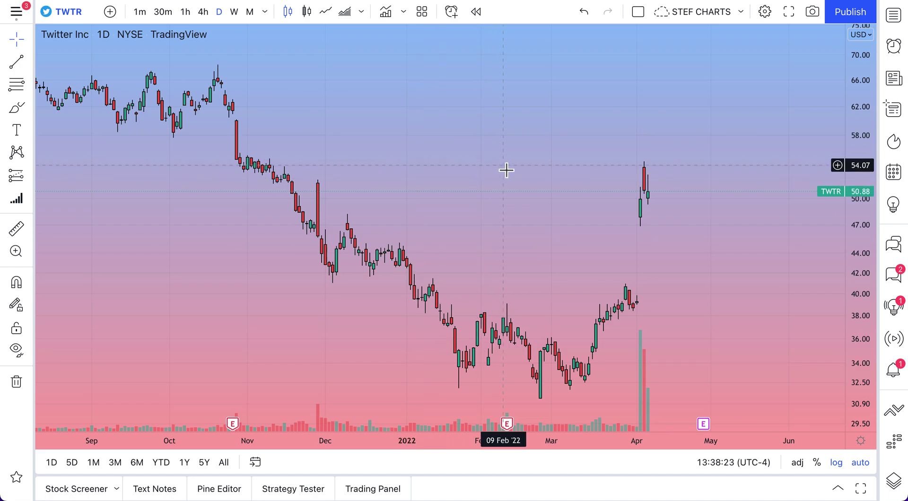
- Examine Twitter's full price history since its 2013 start and the individual daily candles of late March and early April 2022
scroll(506, 170, down, 6)
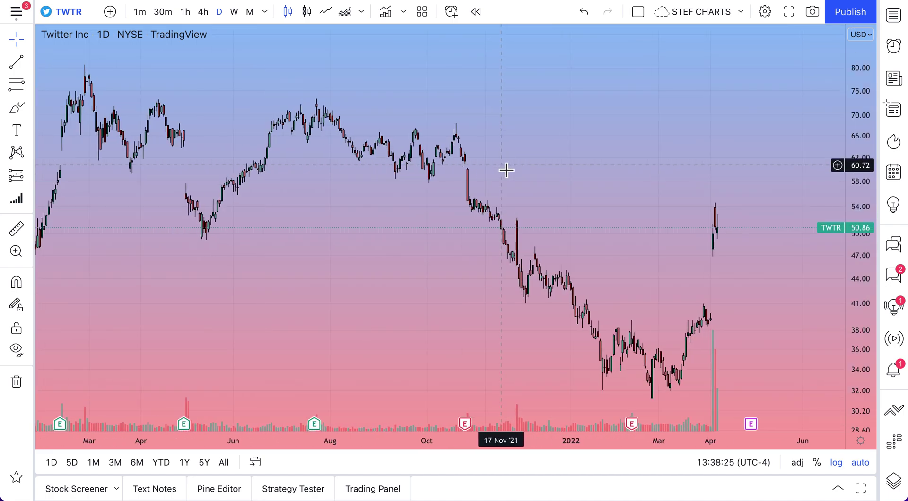
scroll(506, 170, down, 8)
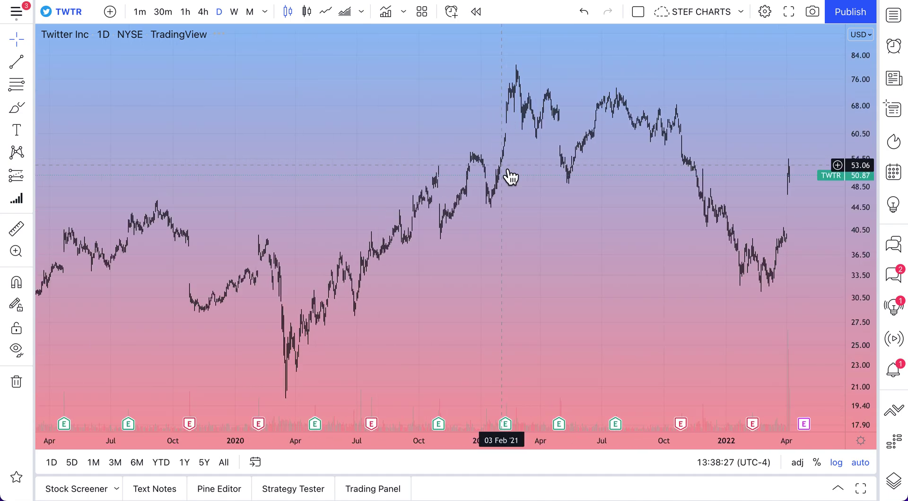
scroll(506, 170, down, 8)
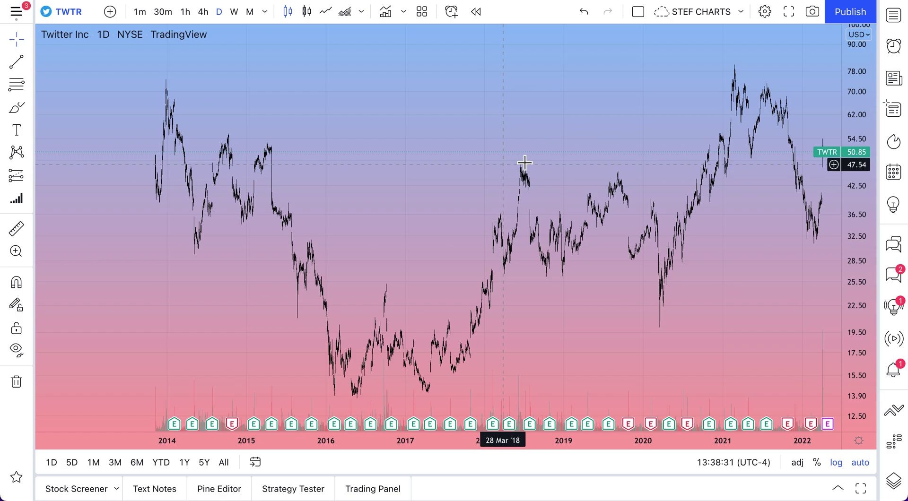
scroll(593, 119, up, 10)
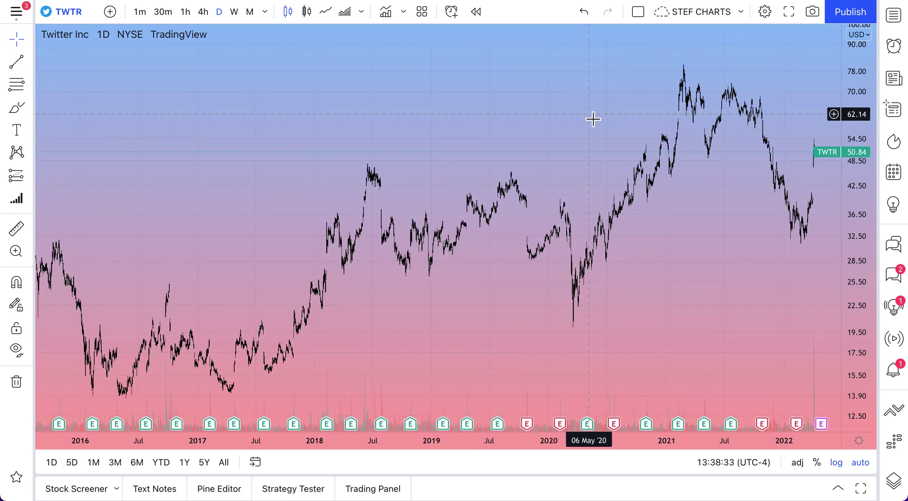
scroll(597, 125, up, 10)
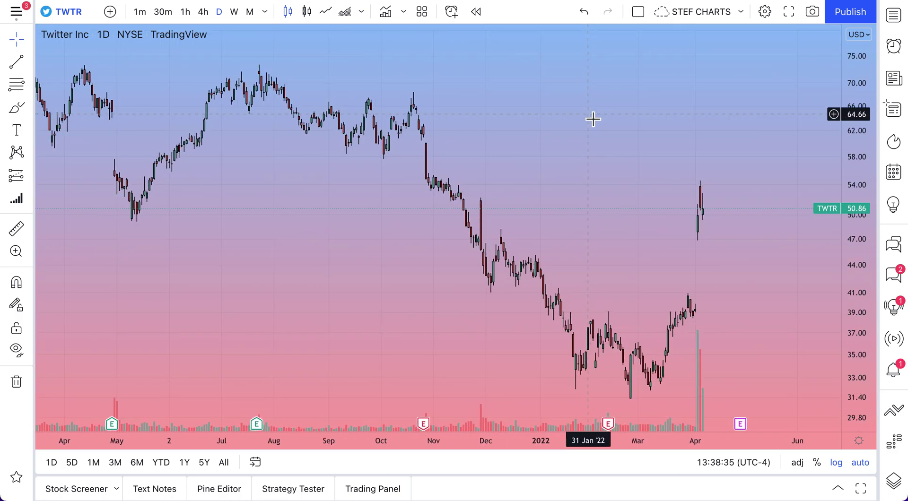
scroll(593, 122, up, 8)
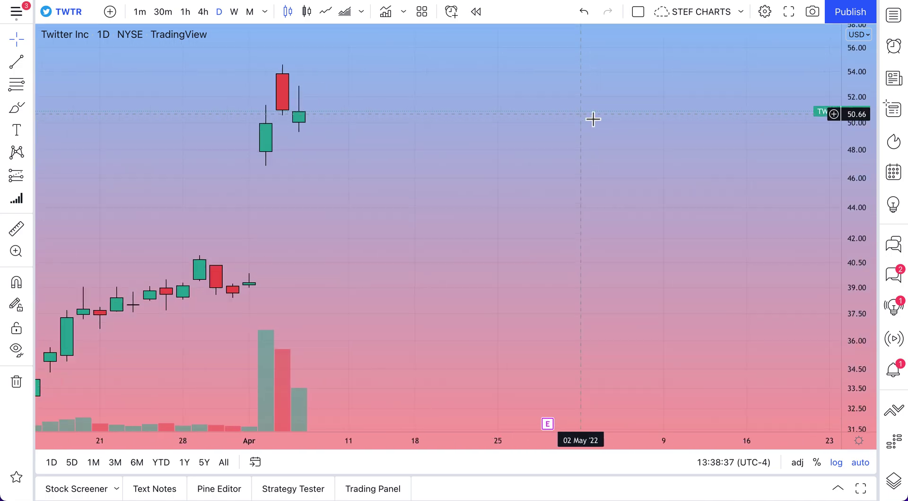
click(176, 223)
drag(177, 223, 509, 245)
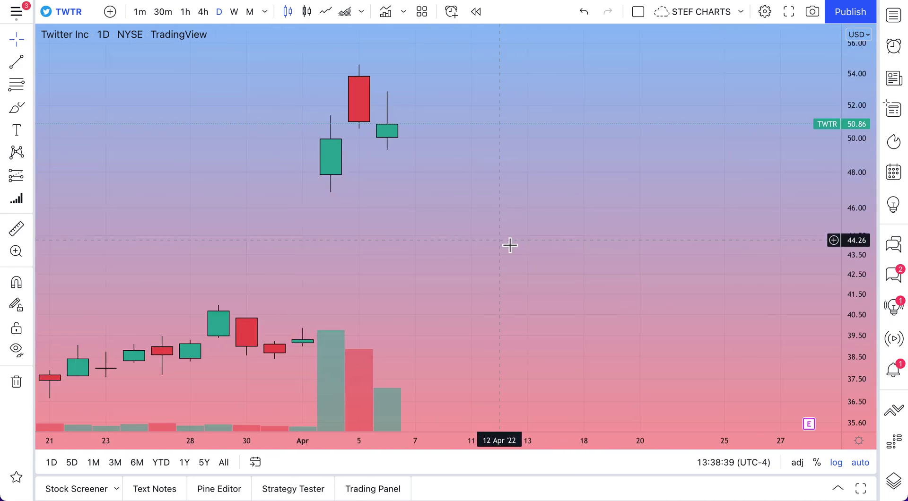
- Review the 2019 to 2022 price trend and the daily candles from September 2021 through April 2022
scroll(510, 245, down, 10)
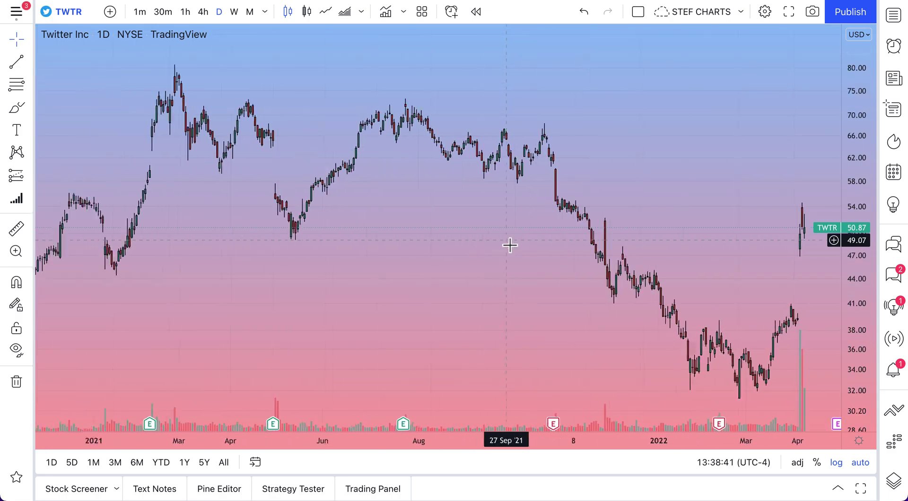
scroll(532, 231, down, 2)
scroll(645, 198, up, 8)
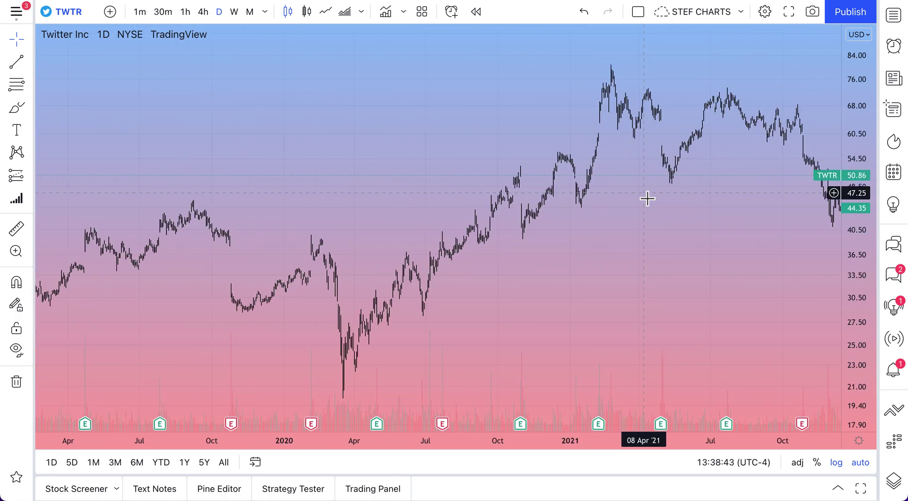
scroll(689, 310, up, 5)
drag(560, 308, 197, 308)
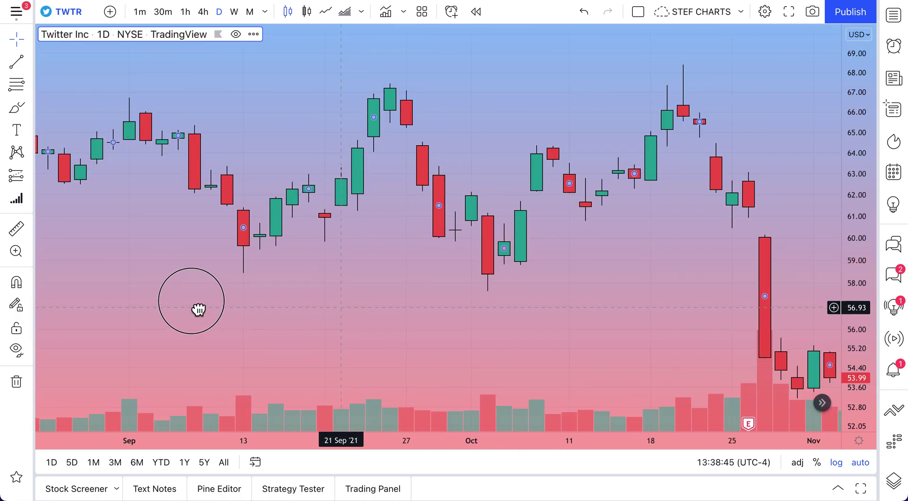
drag(497, 272, 75, 272)
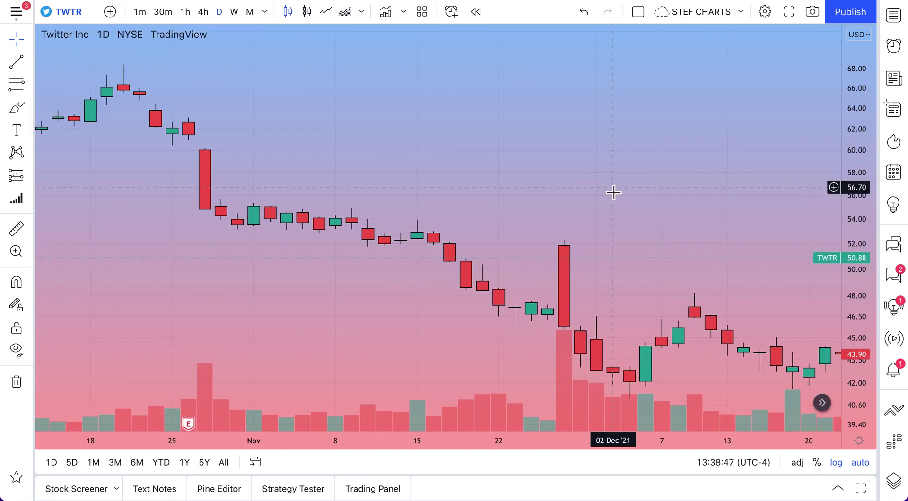
scroll(613, 193, down, 4)
drag(703, 263, 435, 214)
scroll(434, 214, up, 5)
drag(233, 211, 513, 217)
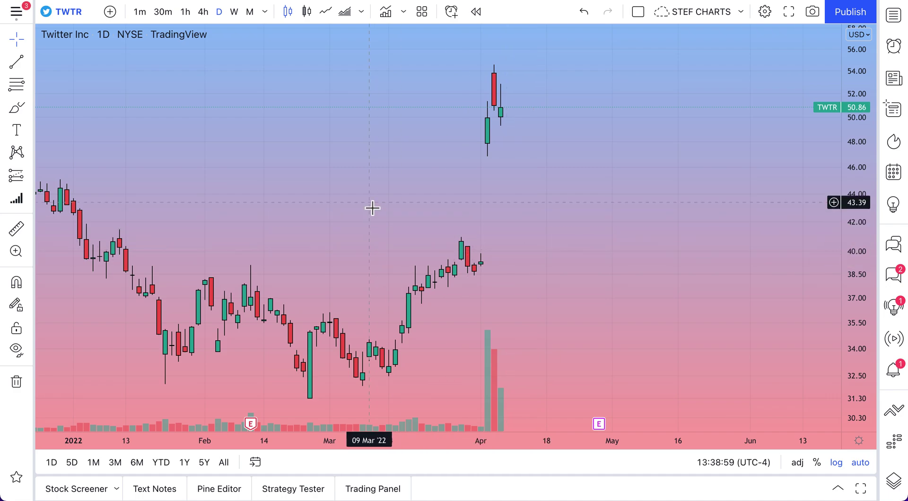
scroll(372, 207, down, 4)
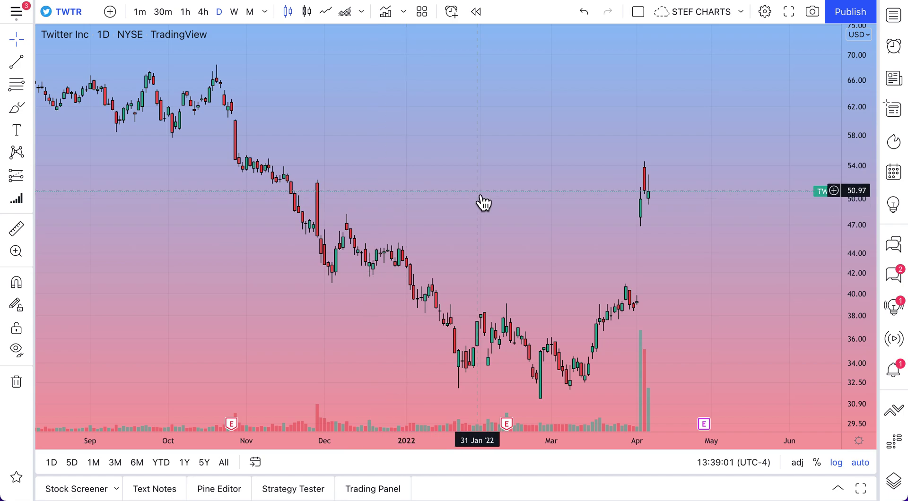
scroll(482, 201, up, 2)
drag(446, 204, 506, 217)
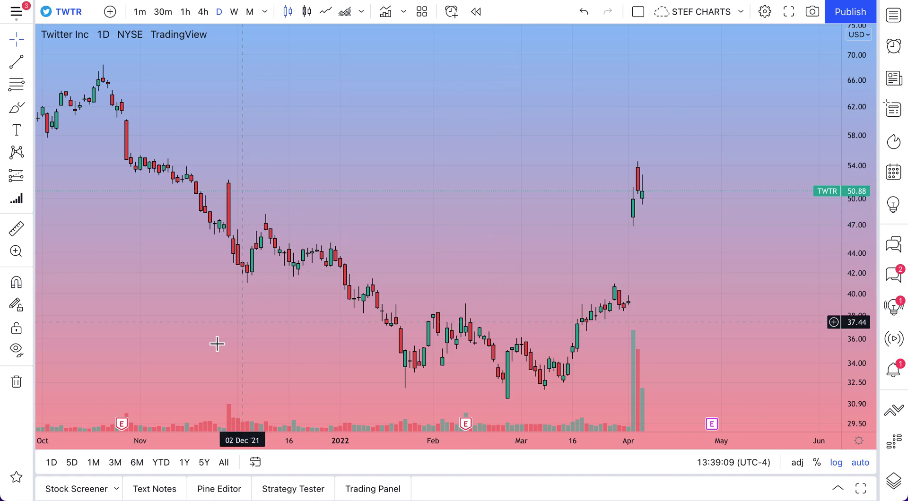
- Show the one-day and five-day ranges in turn, and display the five-day prices as an area chart
click(55, 463)
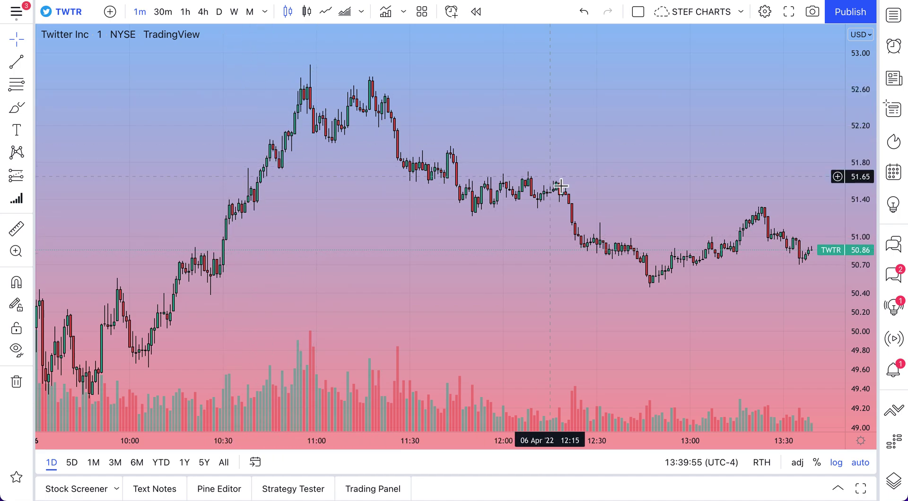
click(71, 468)
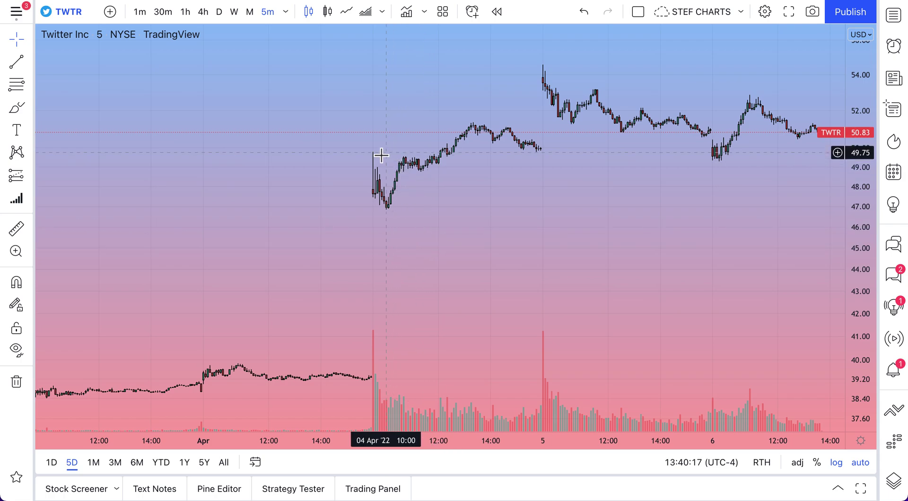
click(346, 18)
click(365, 14)
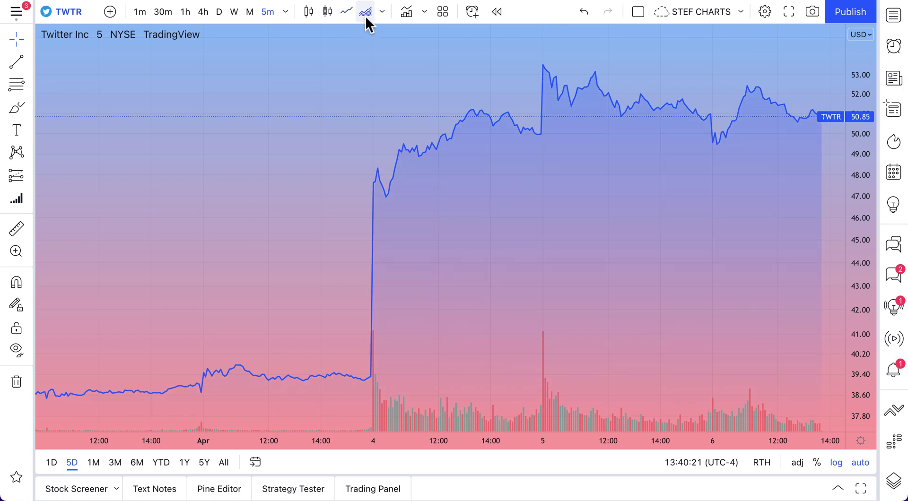
- Set the area chart's line colour to black in the symbol settings, trying white first
double_click(545, 136)
click(568, 116)
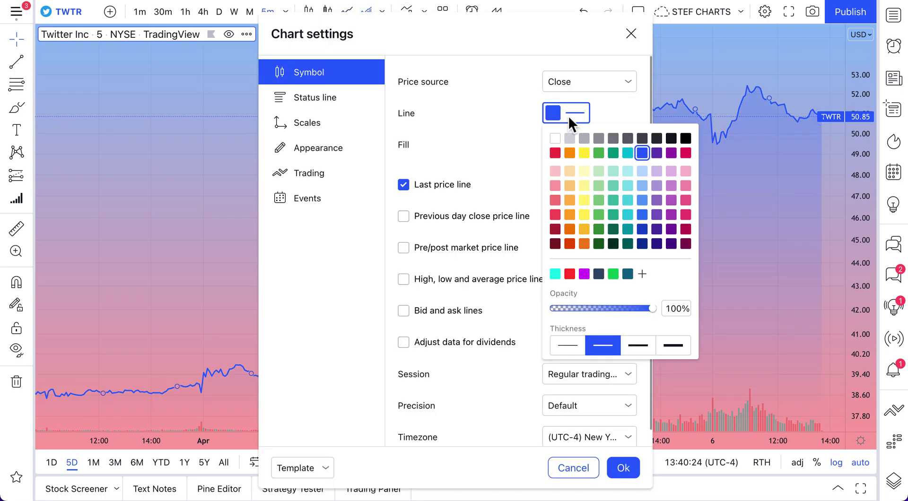
click(554, 138)
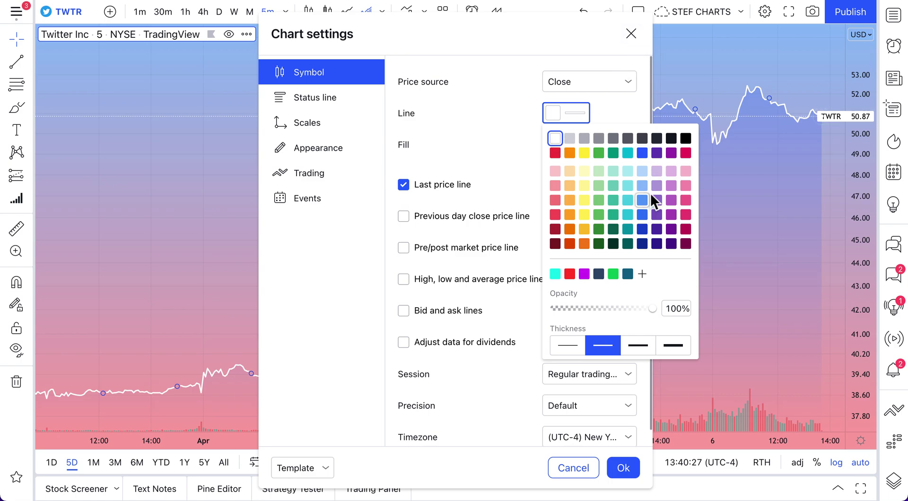
click(685, 138)
click(631, 34)
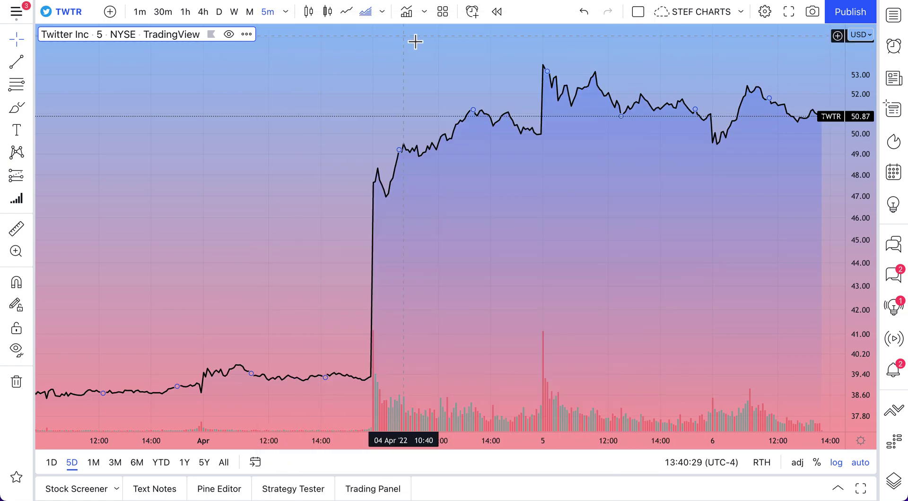
- Show Twitter's one-month, three-month, six-month and year-to-date ranges in turn
click(104, 462)
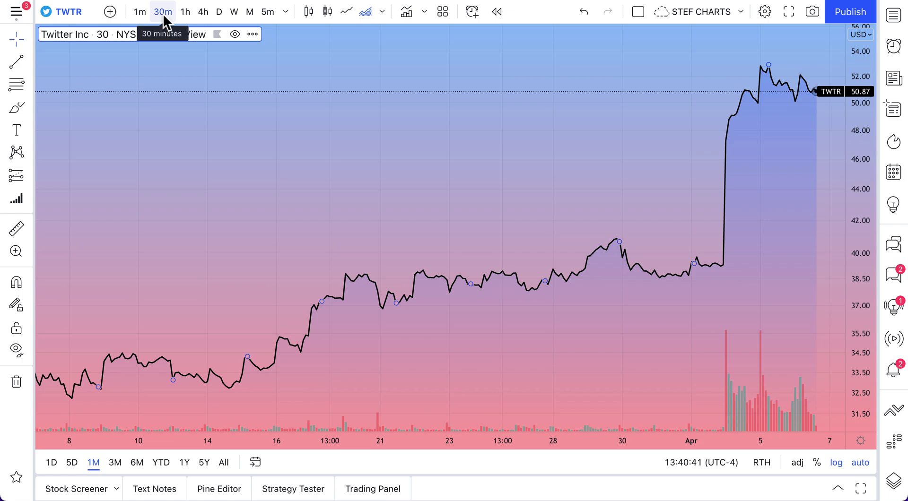
click(119, 464)
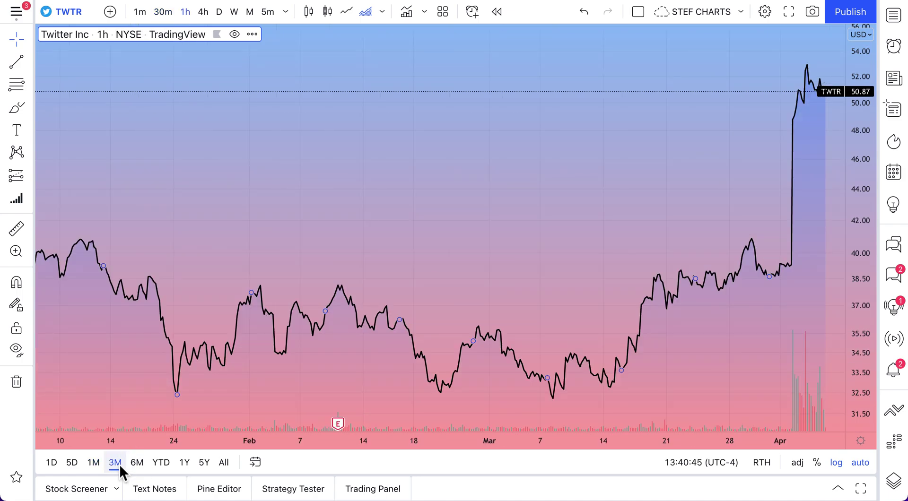
click(138, 467)
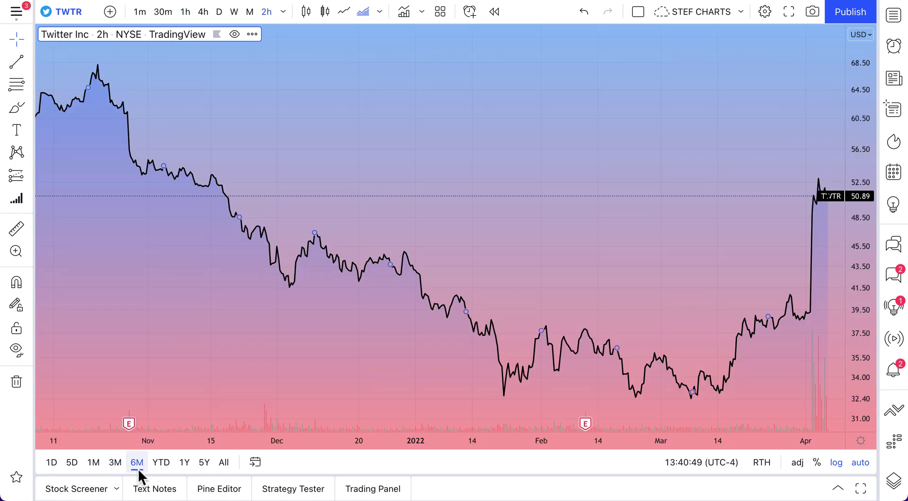
click(159, 465)
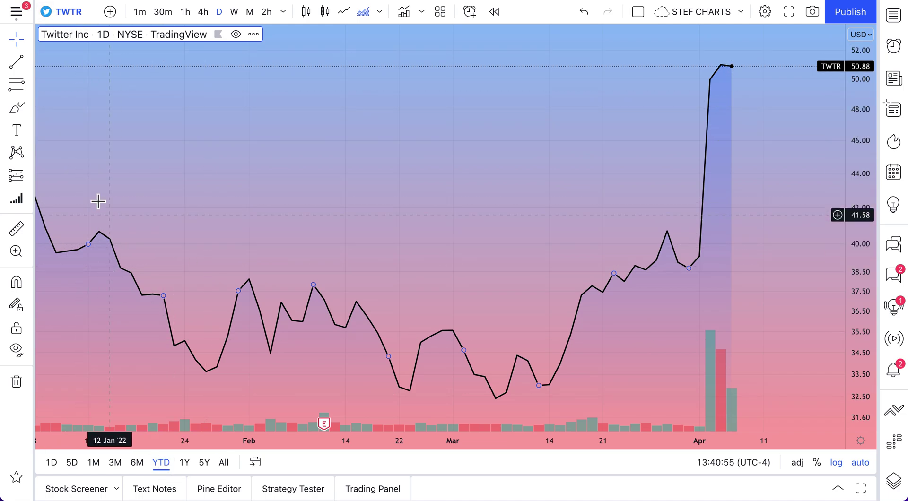
- Place a text note reading "YTD = YEAR TO DATE" above the price line, with font size 32
click(24, 135)
click(234, 136)
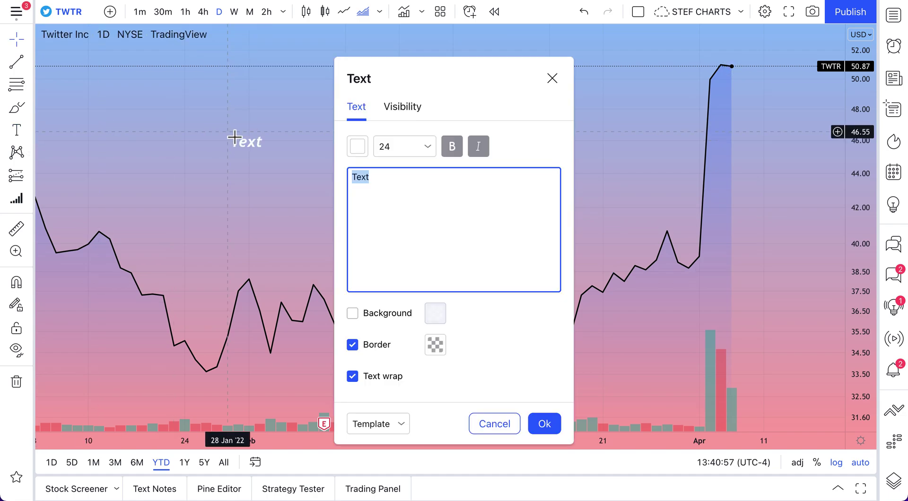
text(YTD)
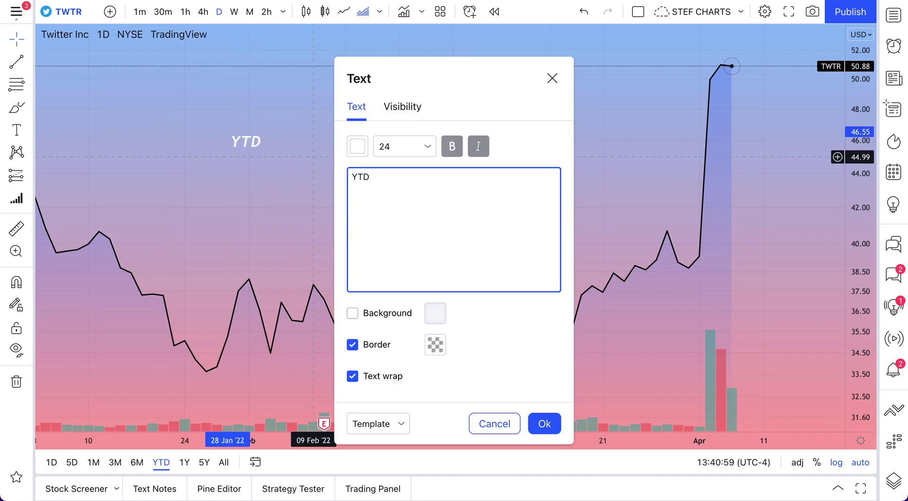
text( = YEAR TO DATE)
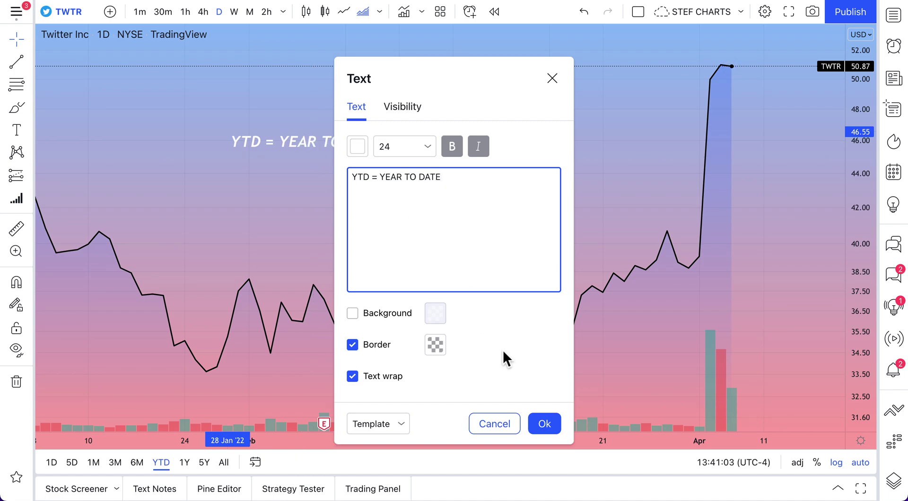
click(424, 150)
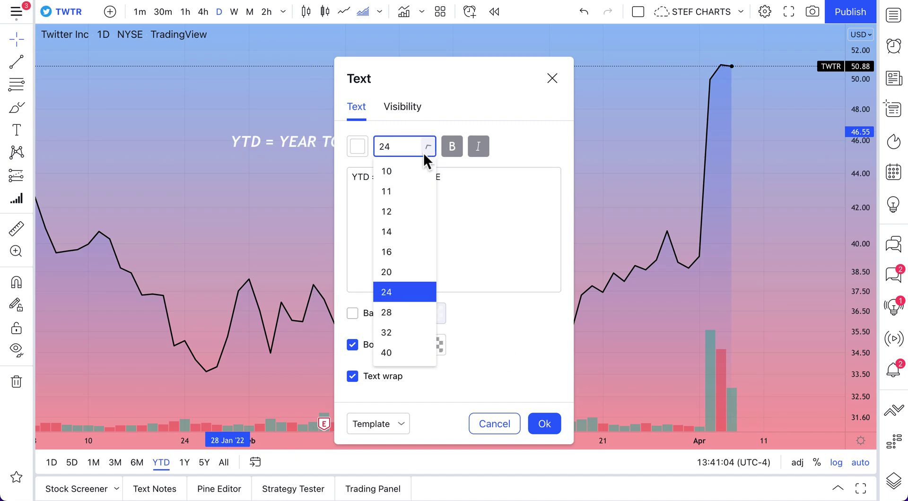
click(410, 336)
click(545, 424)
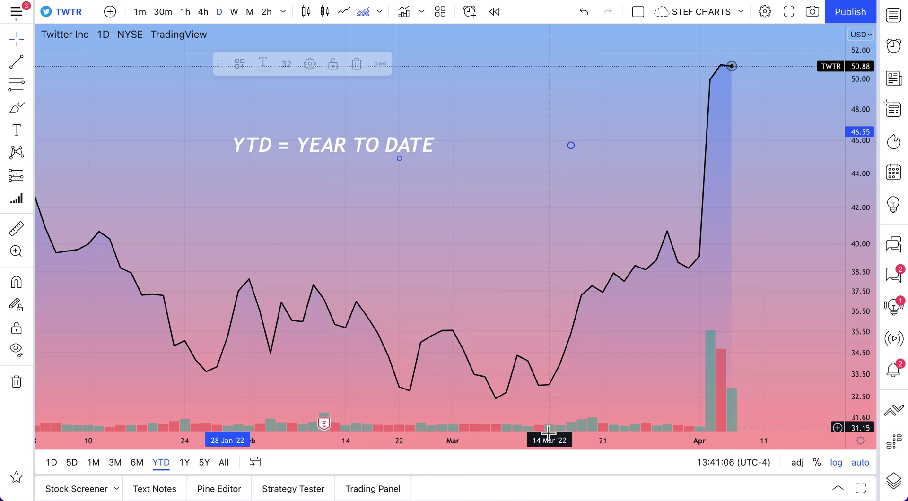
- Mark up the year-to-date note and circle the first and latest prices with the Brush, and undo the latest drawing changes
click(17, 108)
drag(308, 159, 450, 163)
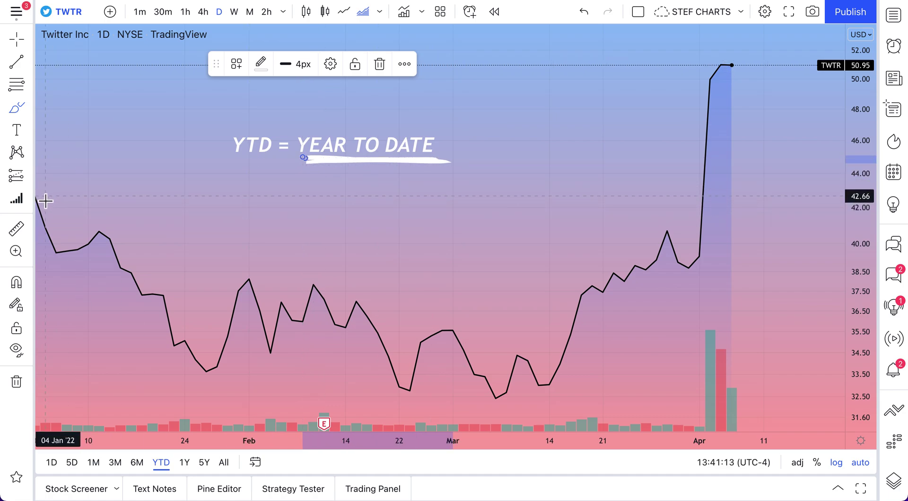
mouse_move(44, 187)
mouse_down()
mouse_move(32, 196)
mouse_move(61, 208)
mouse_move(30, 197)
mouse_move(57, 198)
mouse_move(31, 198)
mouse_up()
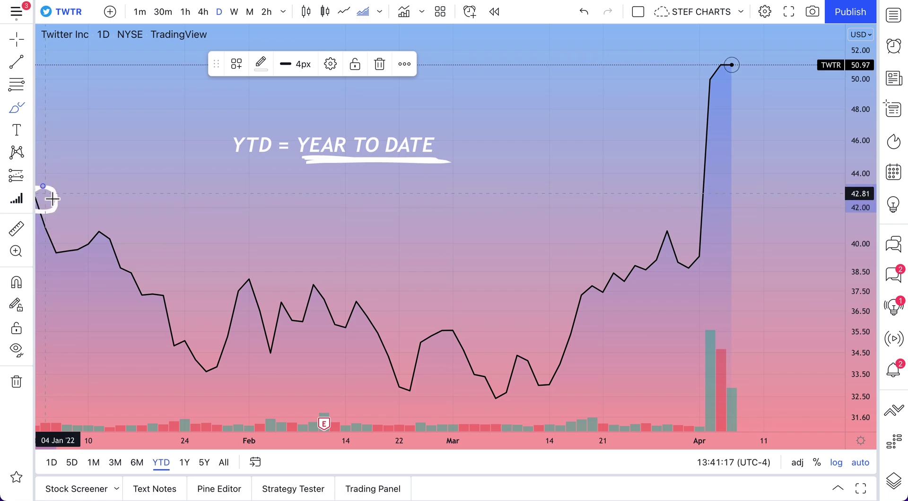
mouse_move(416, 133)
mouse_down()
mouse_move(400, 177)
mouse_move(393, 126)
mouse_up()
mouse_move(742, 62)
mouse_down()
mouse_move(755, 55)
mouse_move(759, 73)
mouse_move(711, 60)
mouse_up()
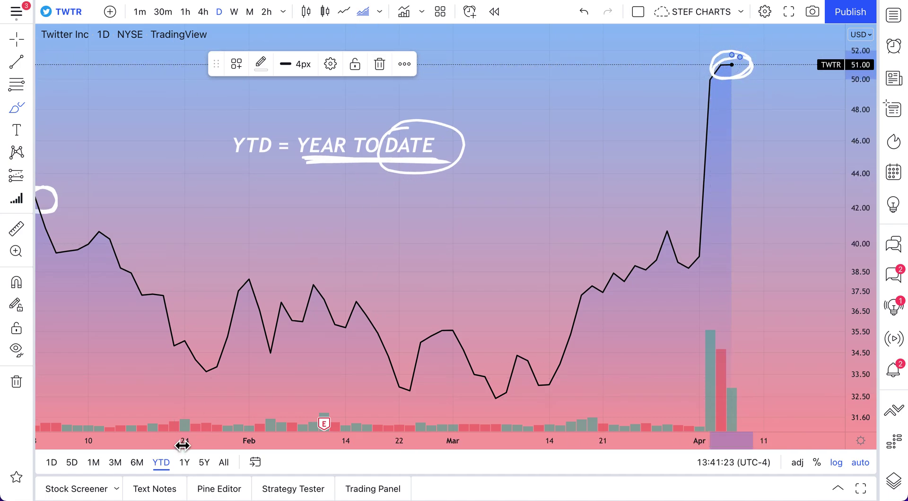
click(160, 469)
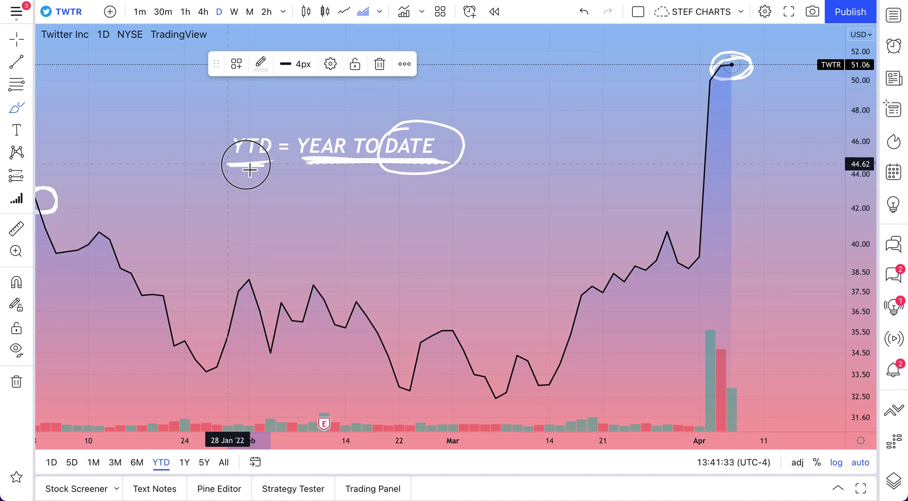
key(super+z)
key(super+z)
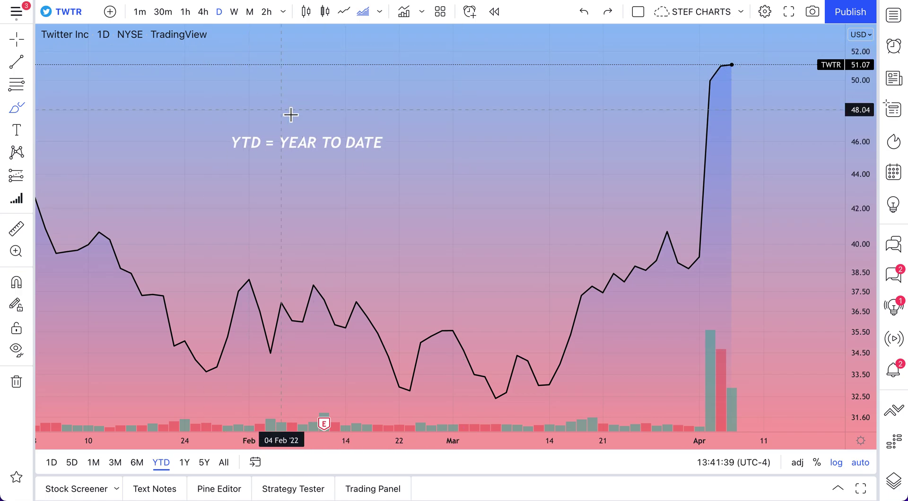
- Compare Twitter with Bitstamp's BTCUSD on the same percentage scale over the year-to-date range
click(110, 12)
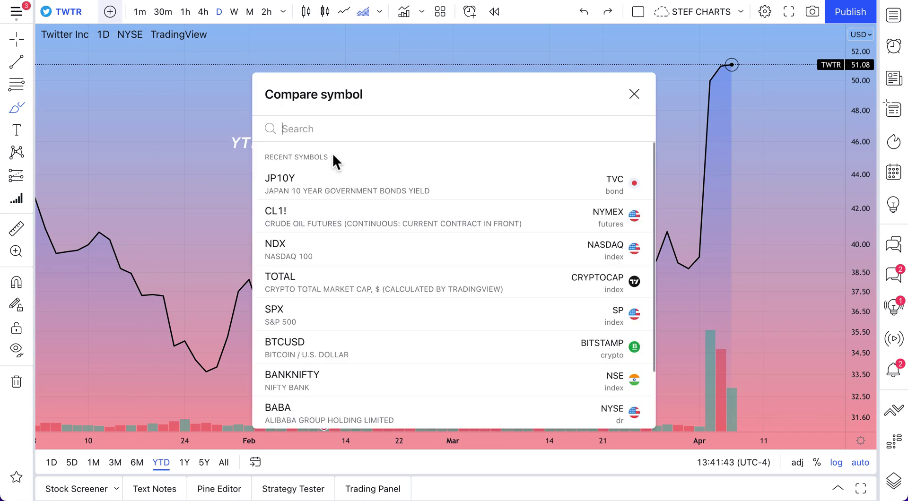
text(BTCUSD)
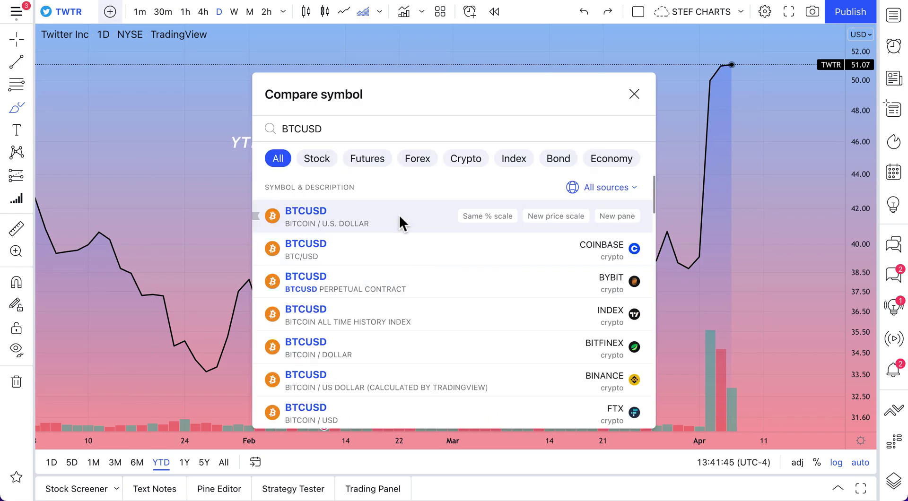
click(494, 217)
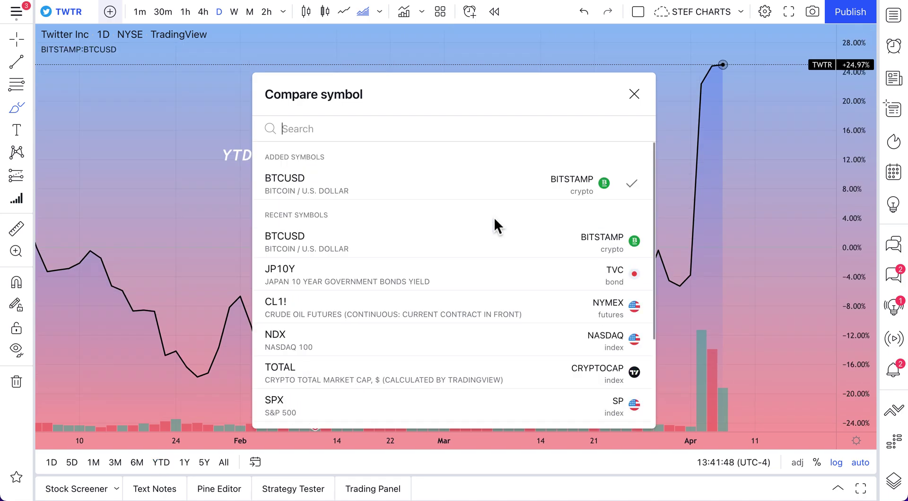
click(635, 95)
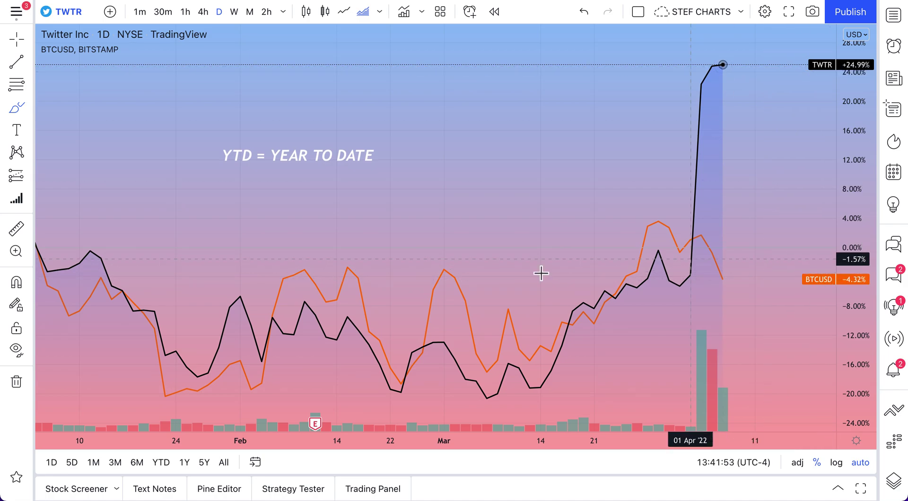
click(161, 462)
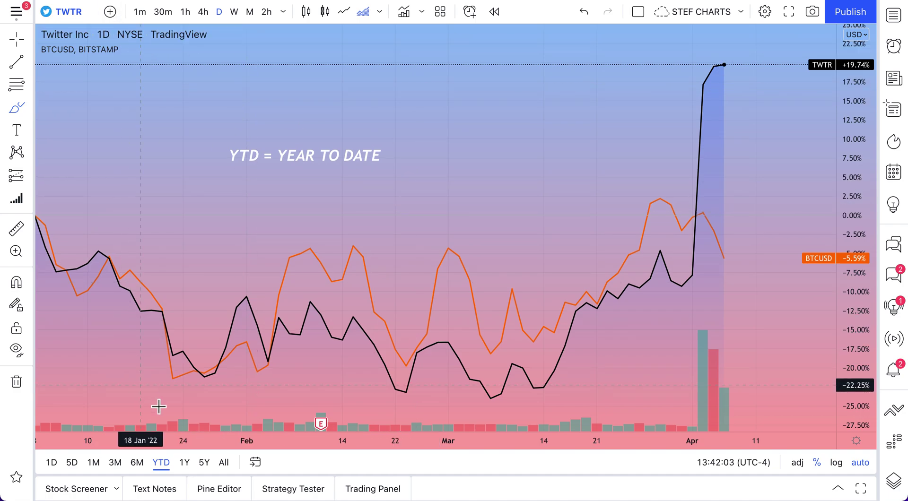
click(160, 462)
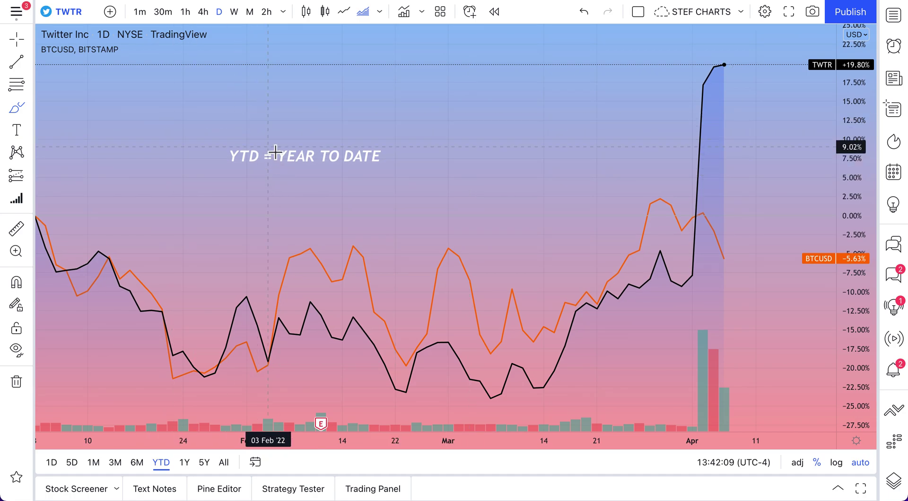
- Leave the Brush for the cross cursor and remove the BTCUSD comparison from the chart
click(17, 39)
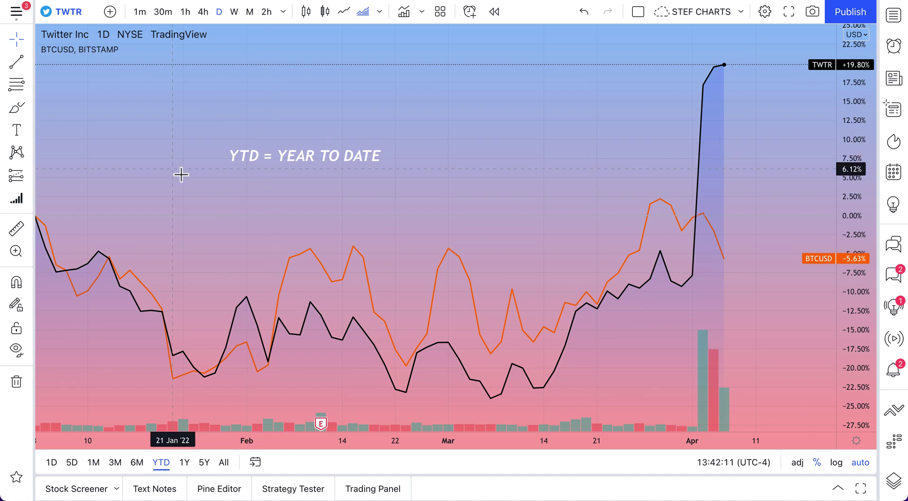
mouse_move(99, 54)
click(165, 49)
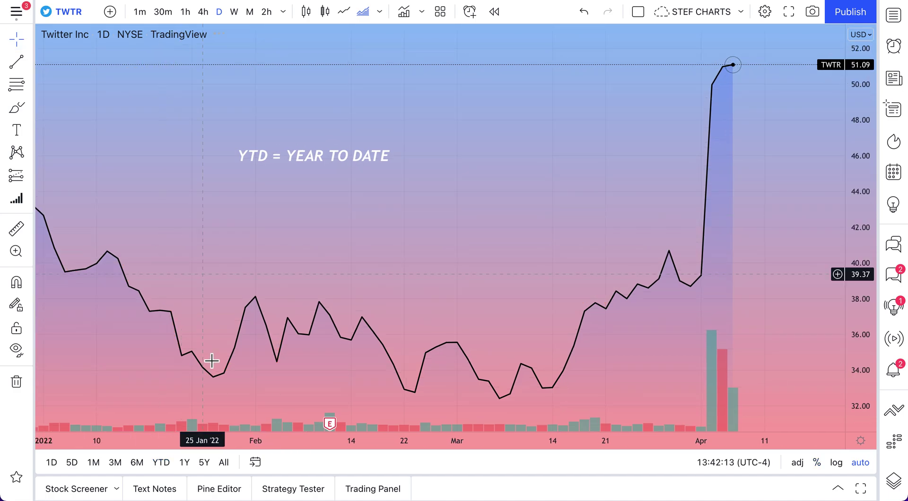
- Show the one-year range and delete the "YTD = YEAR TO DATE" note
click(184, 463)
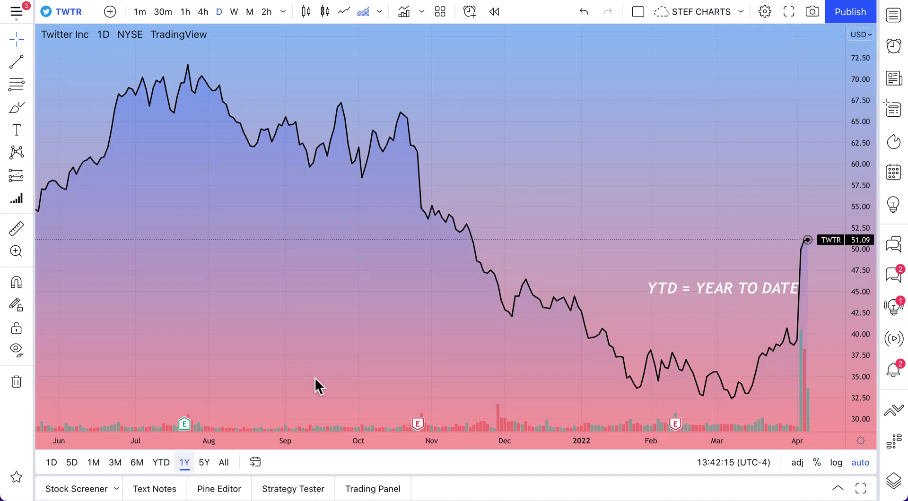
click(719, 300)
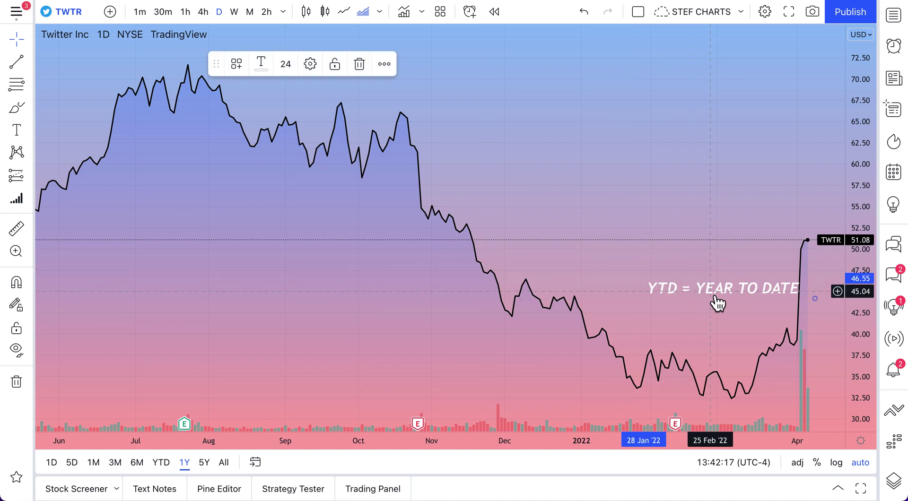
key(Delete)
- Show the five-year range and examine Twitter's full monthly price history from 2013 to 2022
click(204, 463)
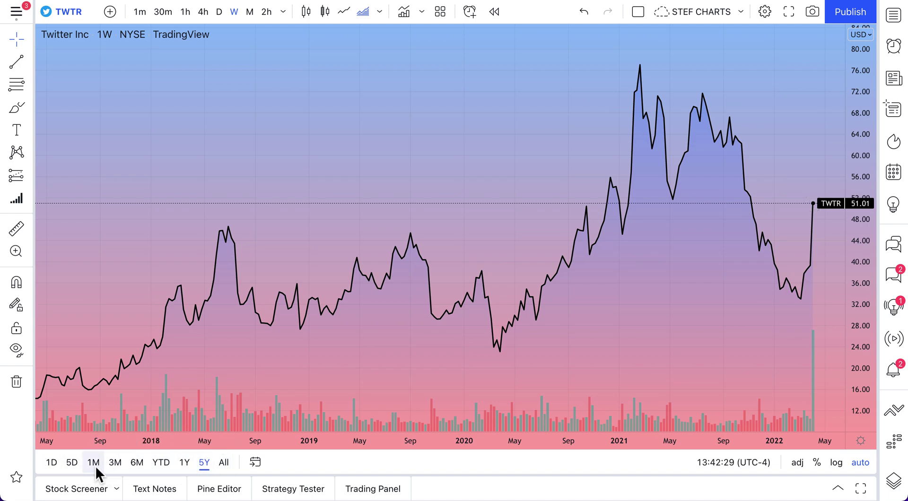
click(224, 463)
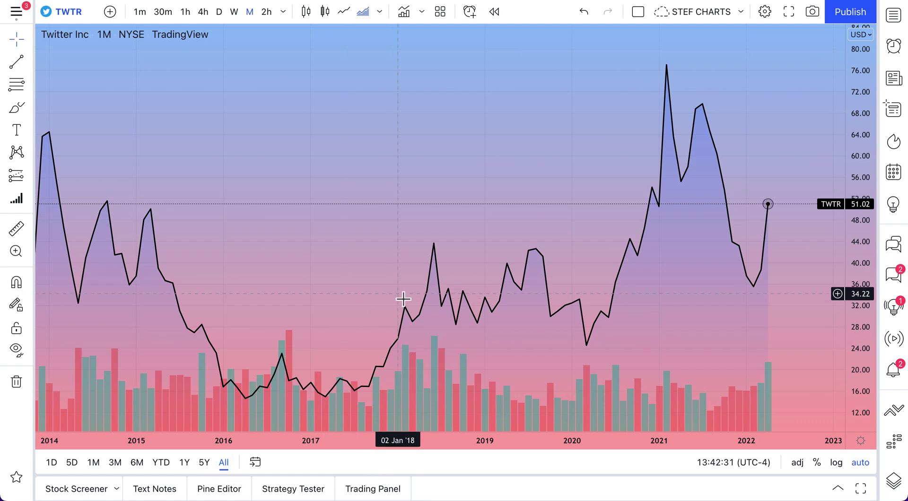
scroll(404, 299, down, 2)
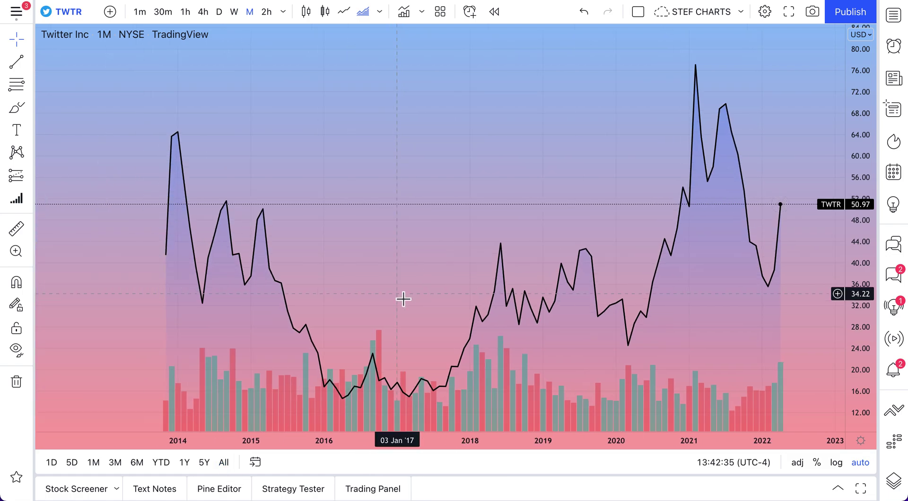
drag(384, 239, 357, 243)
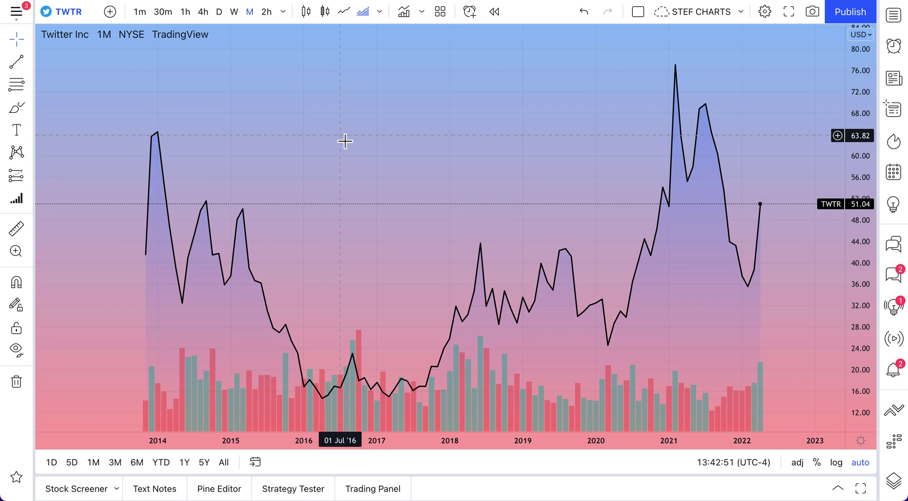
click(224, 463)
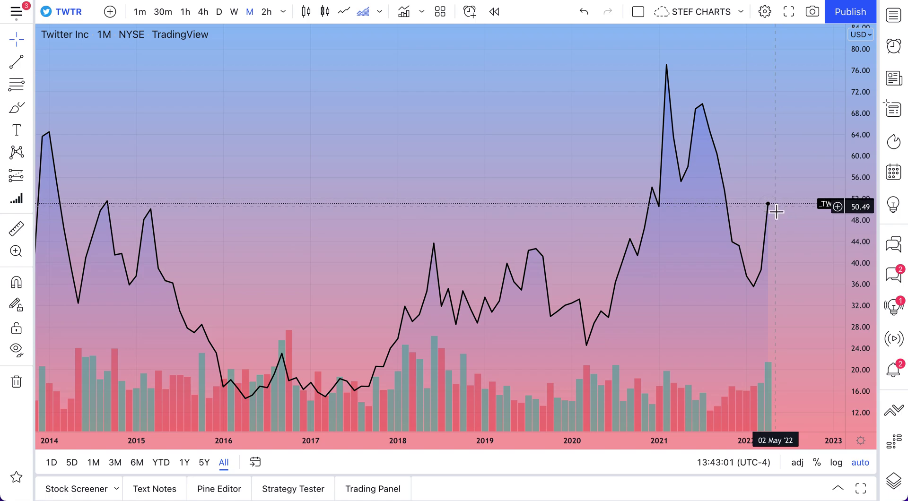
scroll(497, 254, down, 2)
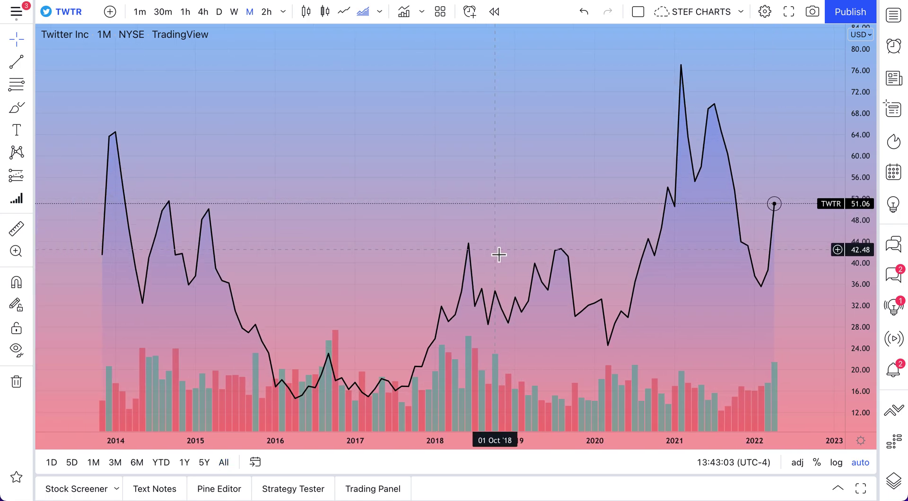
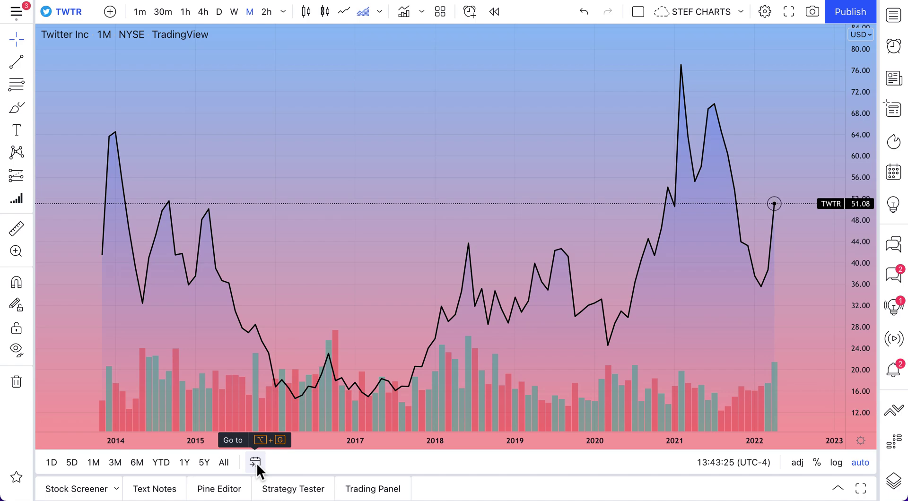
- Open the custom date range settings and set the start date to 2015-12-01
click(255, 462)
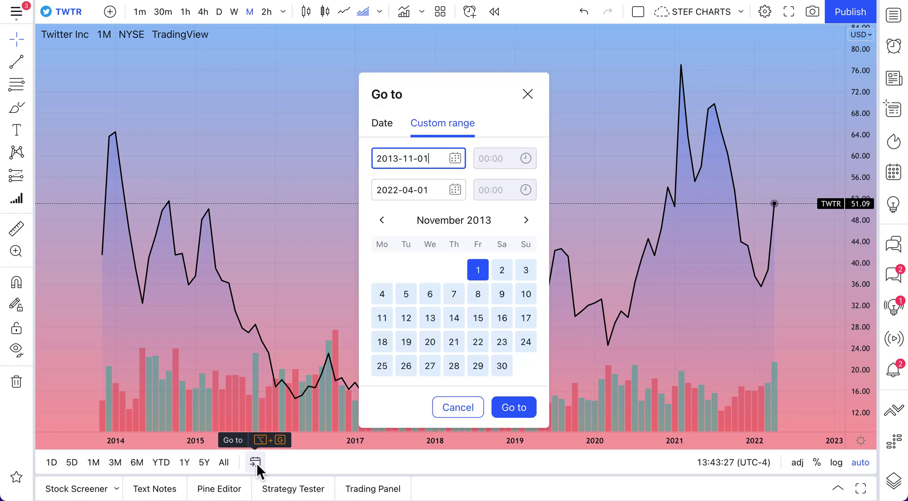
click(255, 462)
click(256, 462)
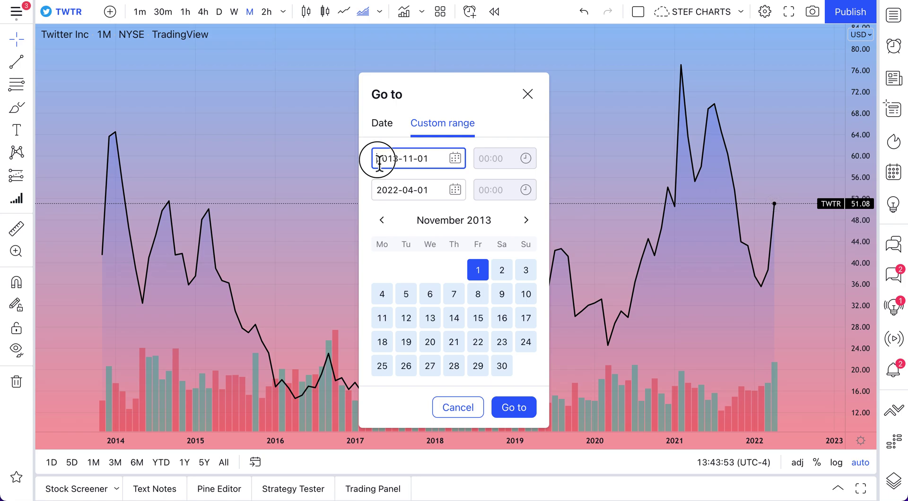
drag(373, 158, 435, 158)
click(435, 194)
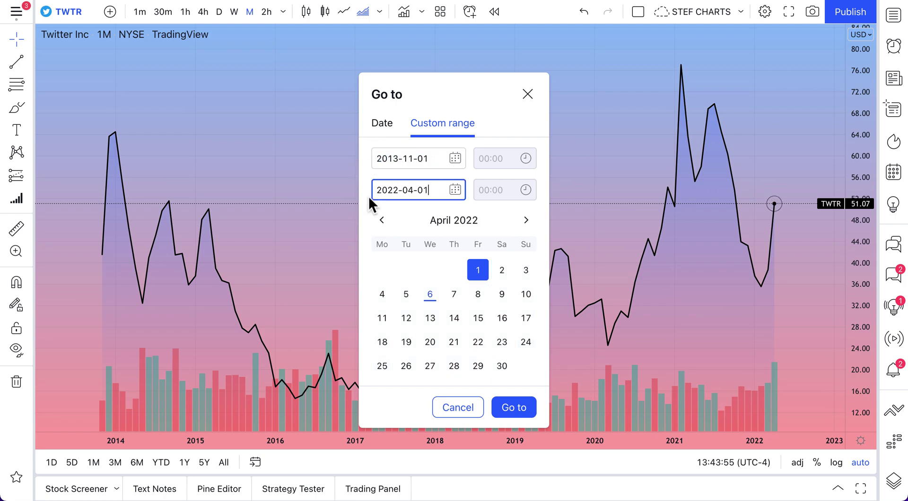
drag(383, 191, 435, 192)
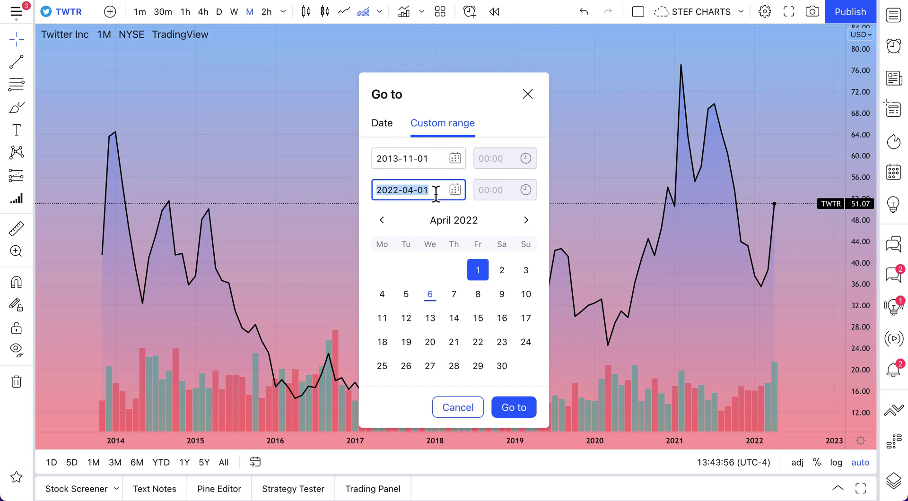
click(431, 158)
click(393, 160)
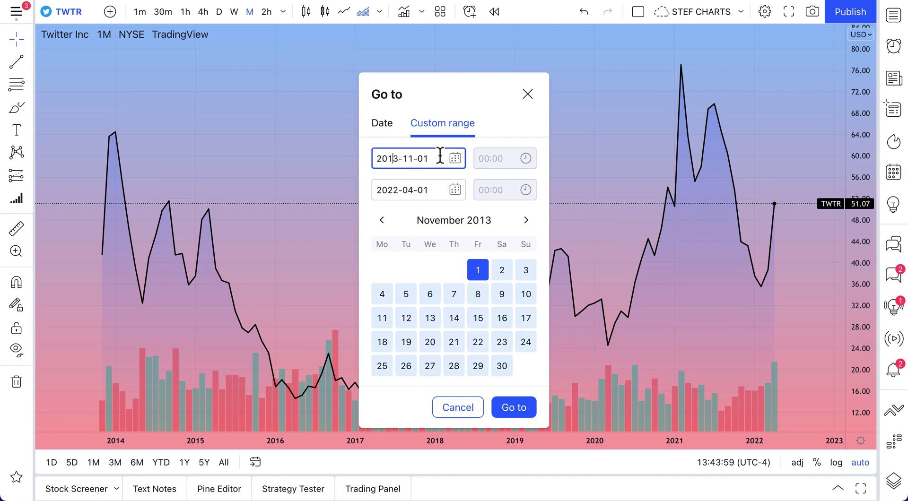
text(5)
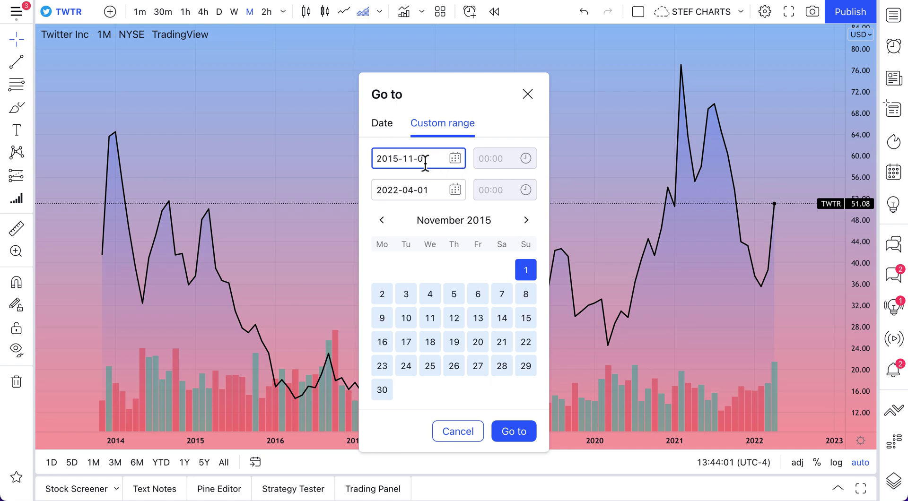
key(BackSpace)
text(2)
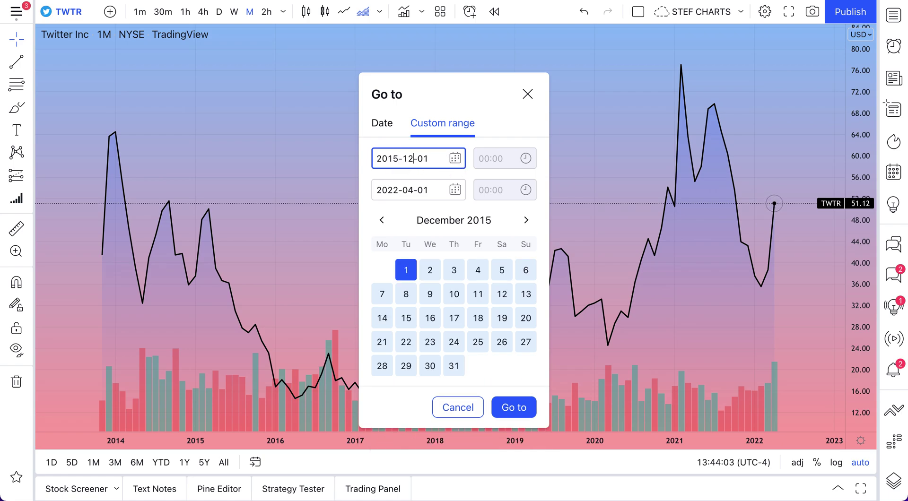
- Set the custom range's end date to 2017-01-05 and go to that range on the chart
click(399, 191)
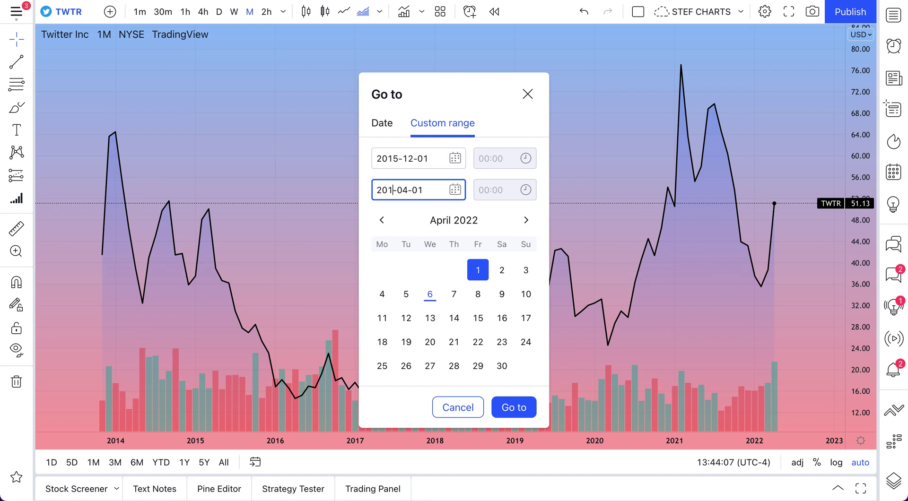
text(7-0)
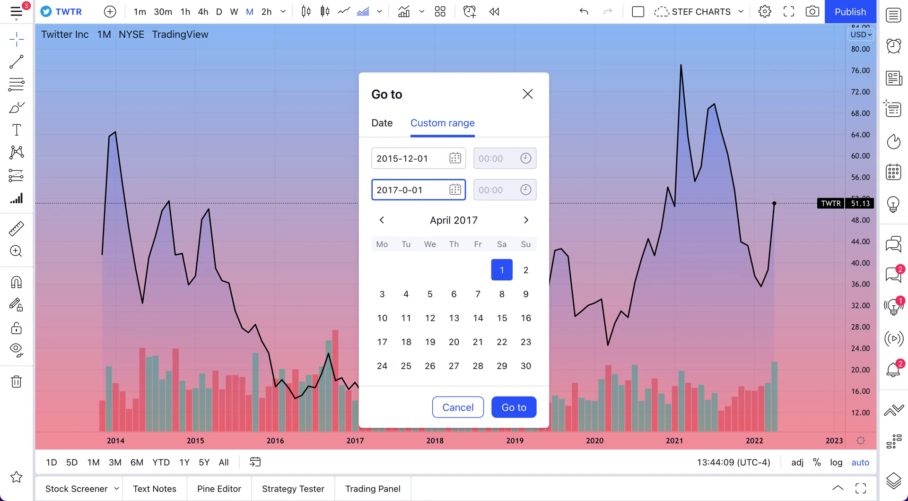
text(1)
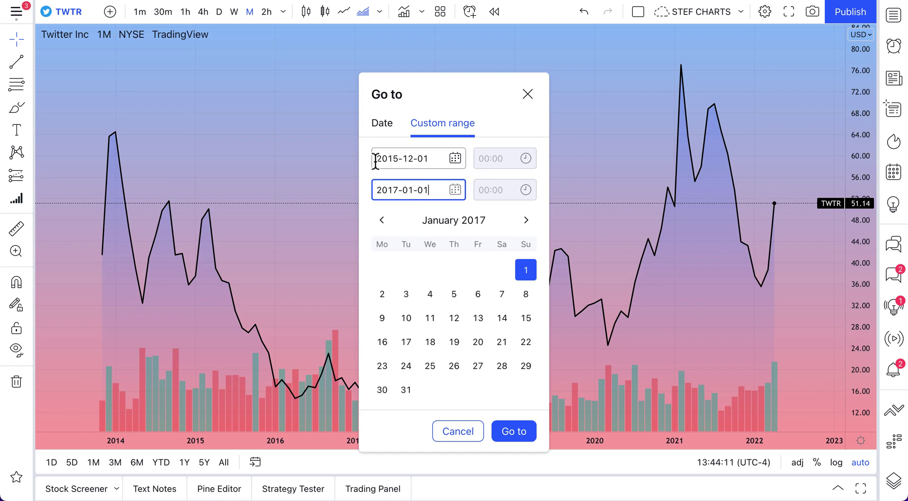
drag(373, 158, 374, 196)
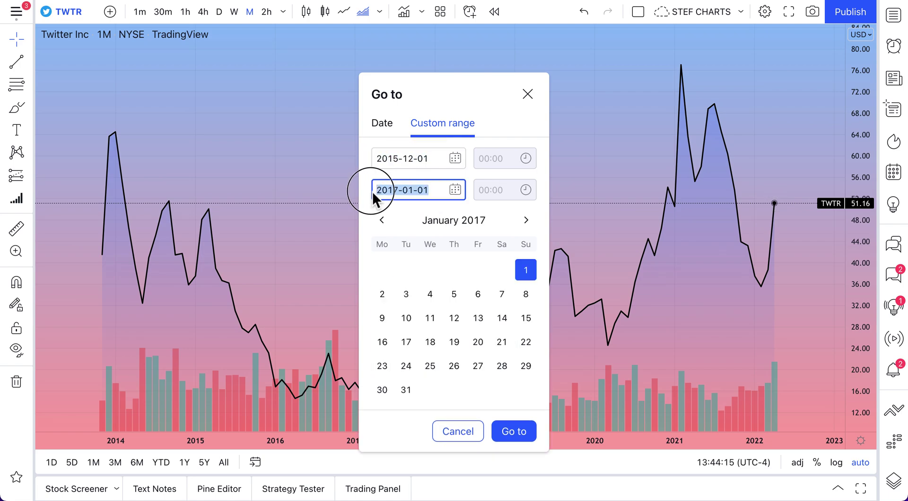
click(435, 196)
key(BackSpace)
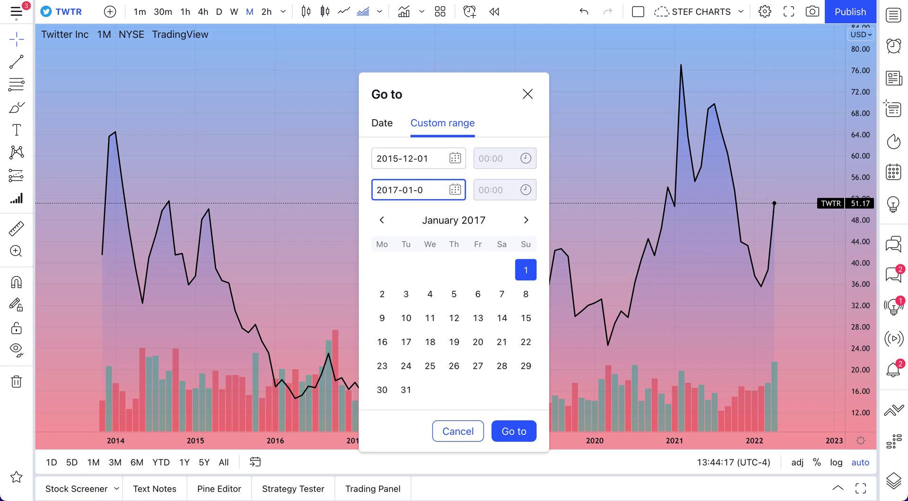
text(5)
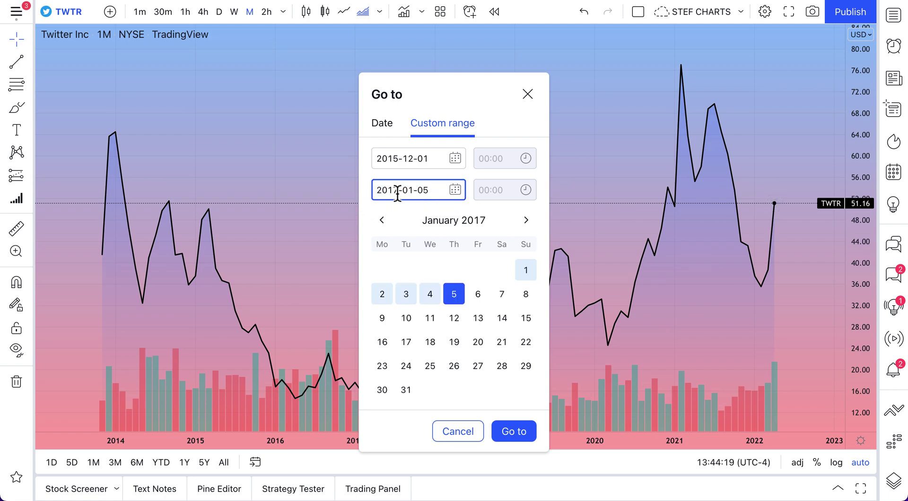
click(524, 432)
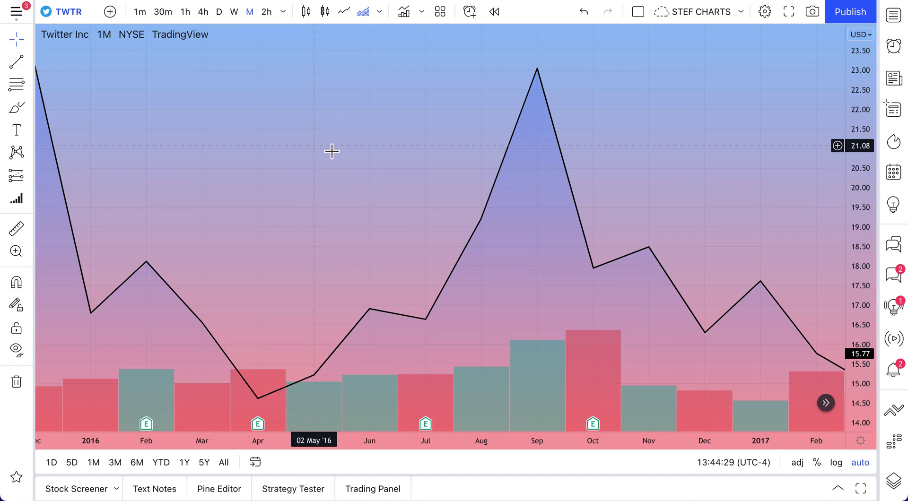
- Review the start and end dates of the custom range and close it without changing them
click(256, 462)
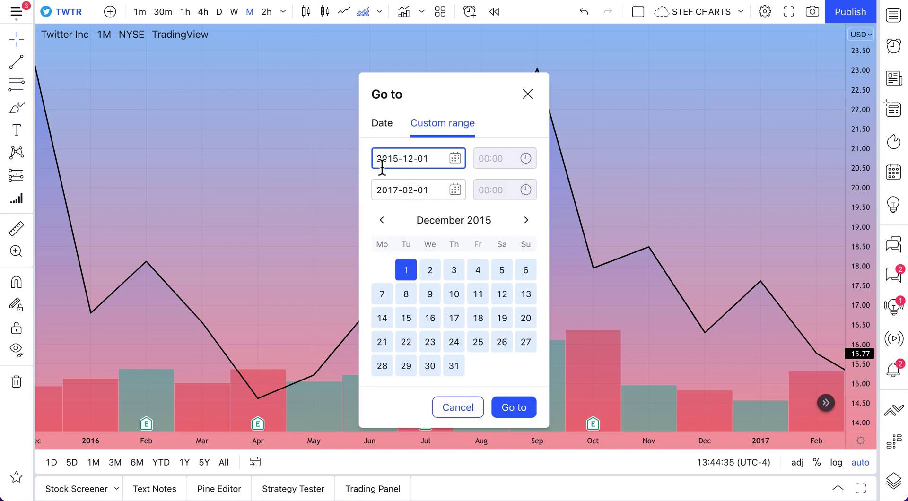
click(376, 159)
click(402, 191)
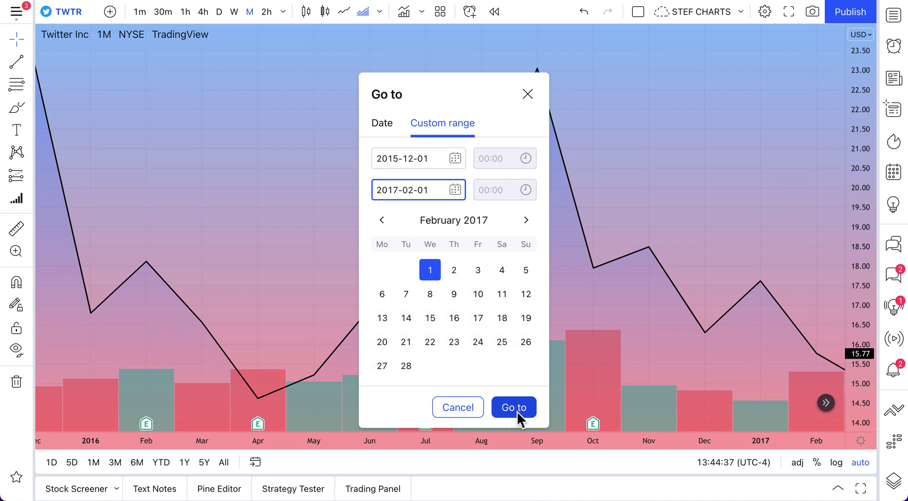
click(528, 94)
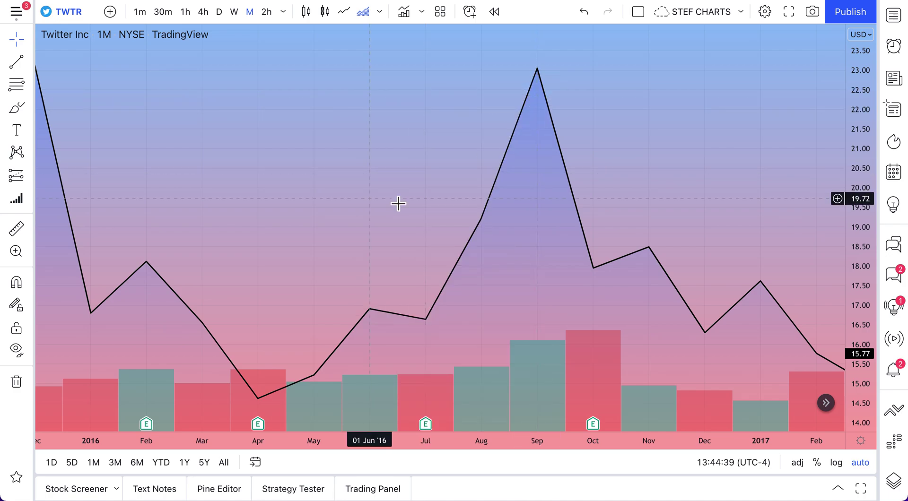
- Change the Twitter chart style from area to candles
click(307, 13)
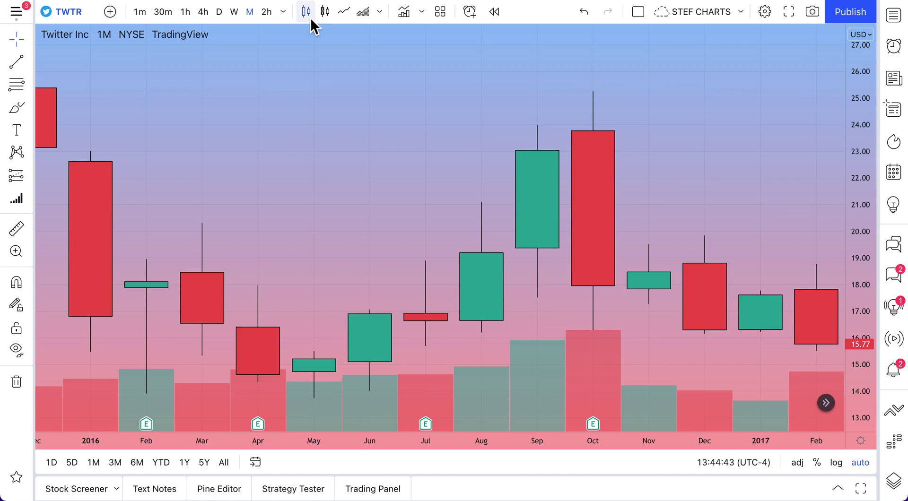
scroll(393, 134, down, 4)
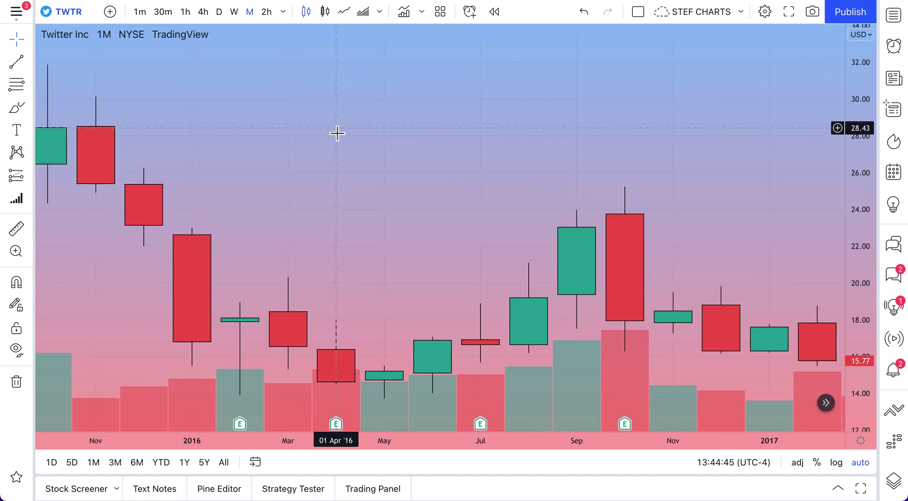
scroll(468, 196, up, 5)
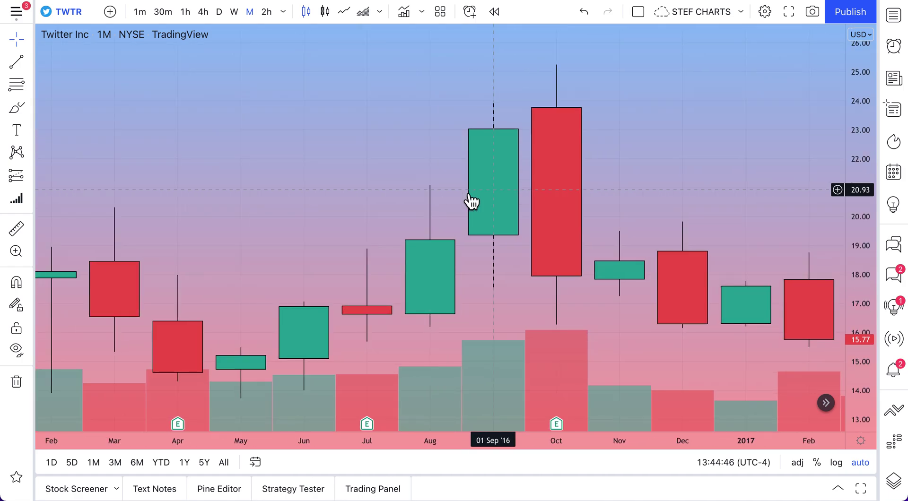
- Switch the Twitter chart to the daily interval and show the candles from December 2021 to April 2022
click(219, 15)
scroll(441, 331, down, 6)
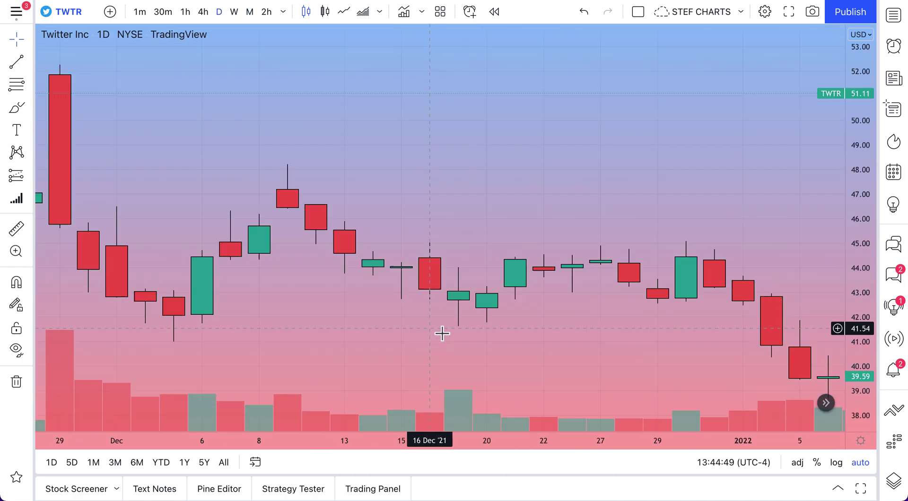
scroll(442, 333, down, 8)
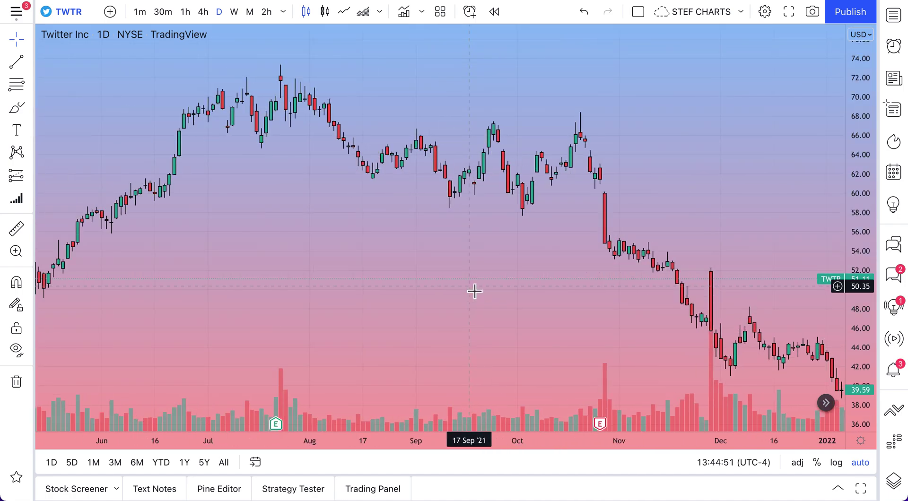
drag(512, 298, 443, 298)
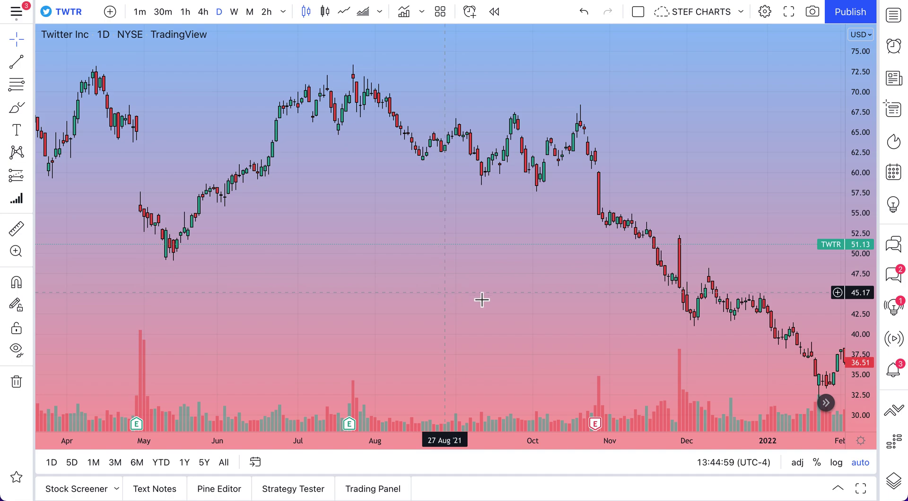
drag(603, 316, 470, 321)
drag(591, 209, 336, 201)
scroll(607, 258, up, 3)
drag(513, 238, 604, 241)
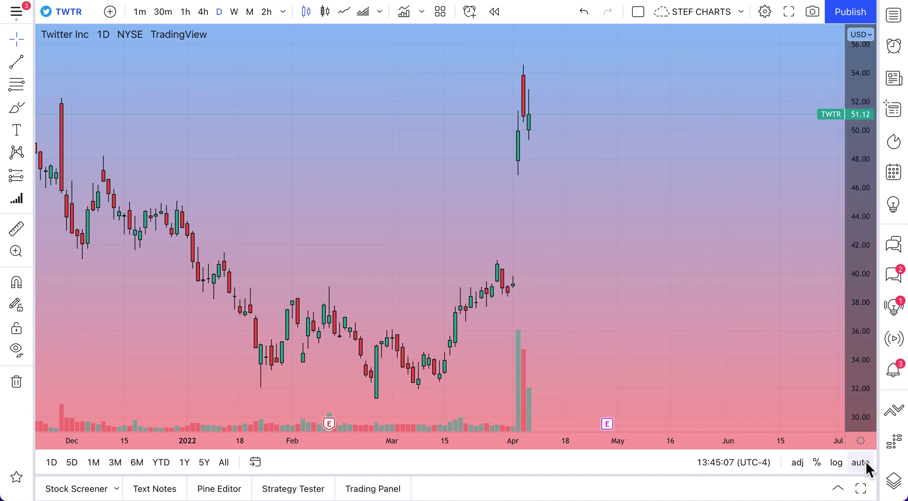
- Turn off auto scaling, shift the zoomed-out chart freely back to the 2020–2021 prices, and restore auto scaling
scroll(310, 186, down, 5)
drag(457, 206, 717, 319)
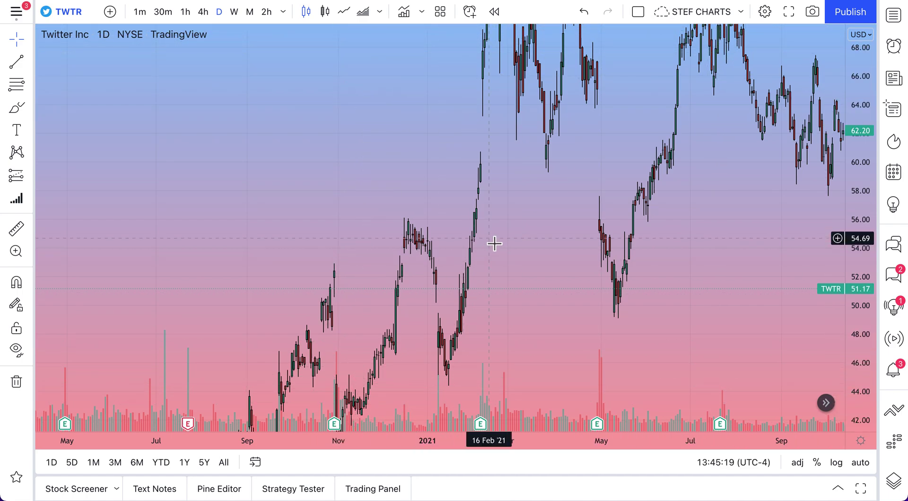
click(860, 461)
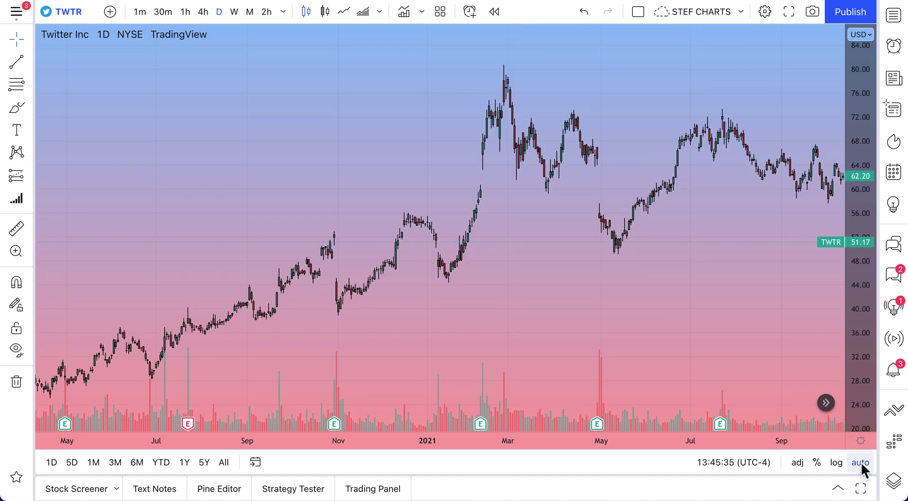
- With auto scaling off, move the price candles out of view and back, and turn auto scaling on again
drag(643, 296, 243, 307)
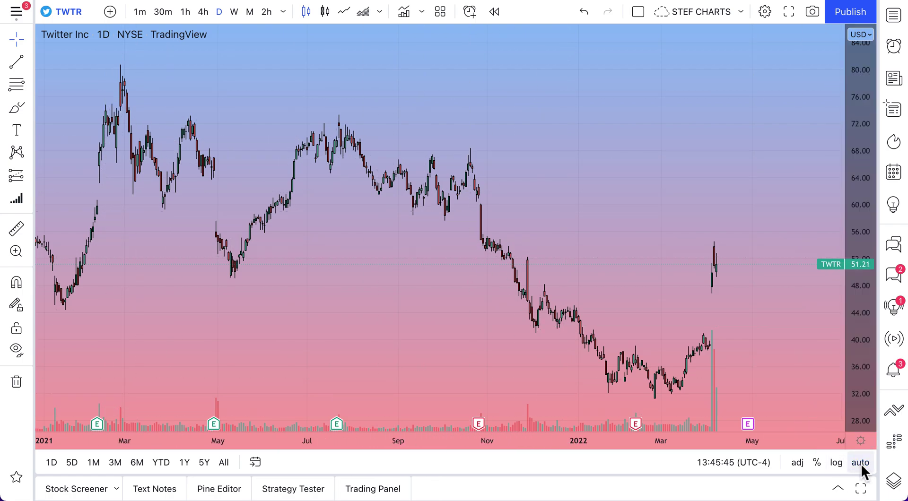
drag(398, 264, 492, 265)
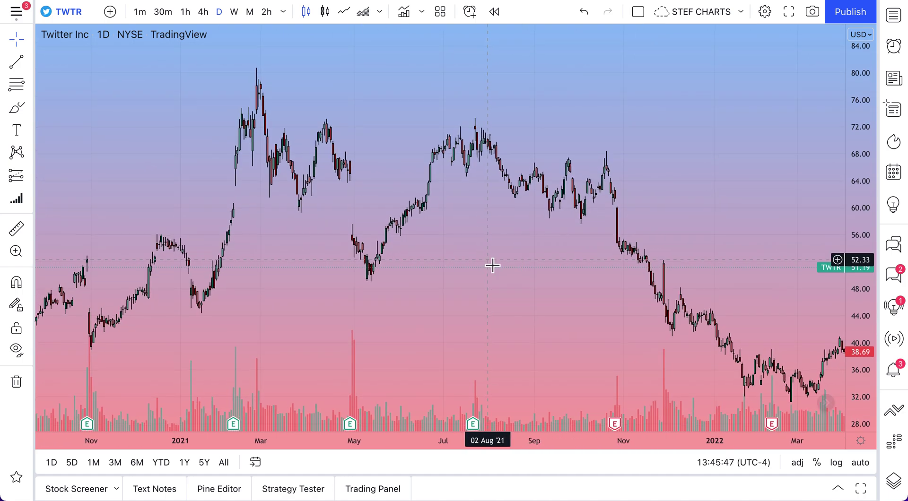
scroll(492, 266, down, 2)
drag(541, 308, 236, 70)
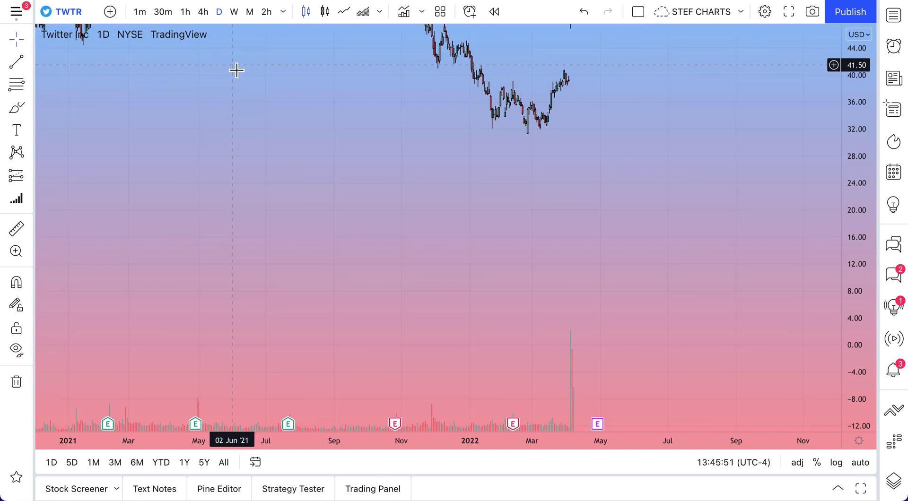
drag(419, 197, 320, 78)
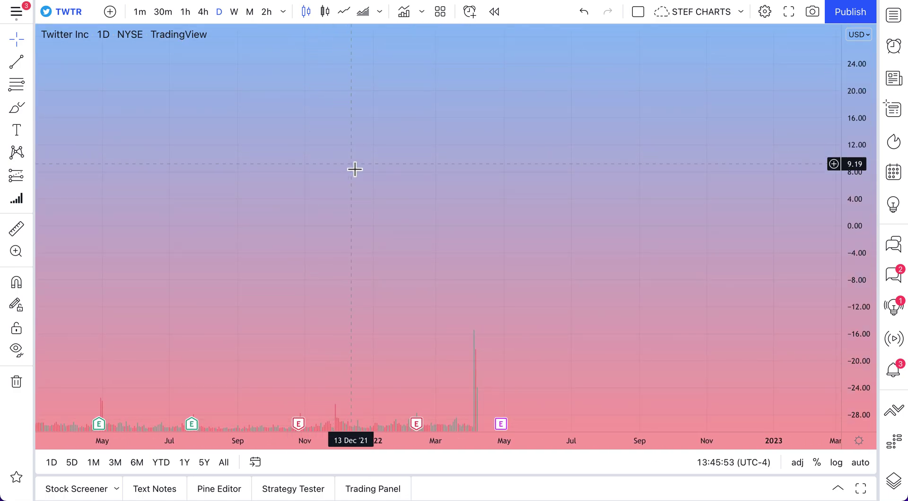
drag(263, 92, 730, 375)
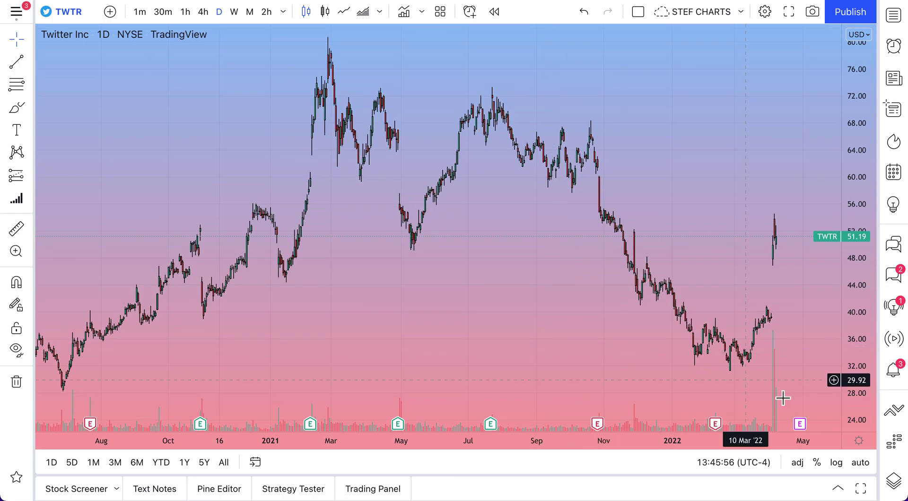
click(866, 462)
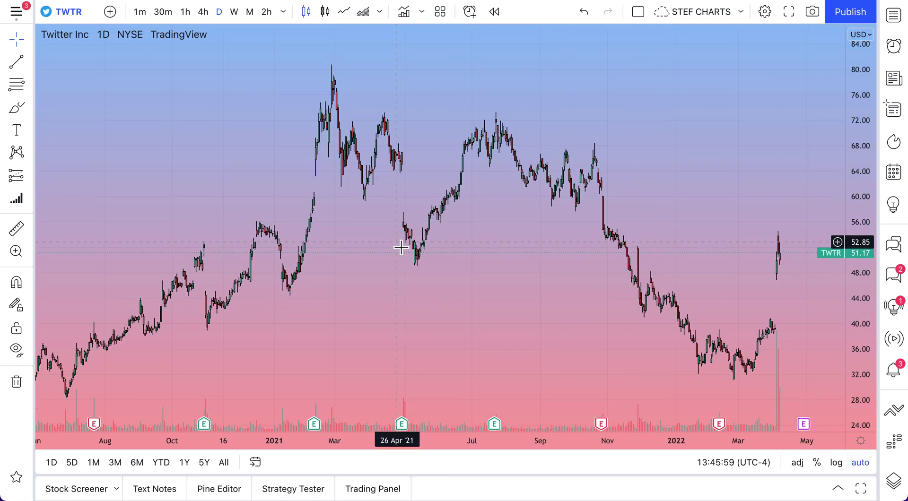
- Turn off auto scaling and bring the daily candles from June 2021 to April 2022 into view
scroll(531, 253, down, 5)
scroll(580, 282, up, 7)
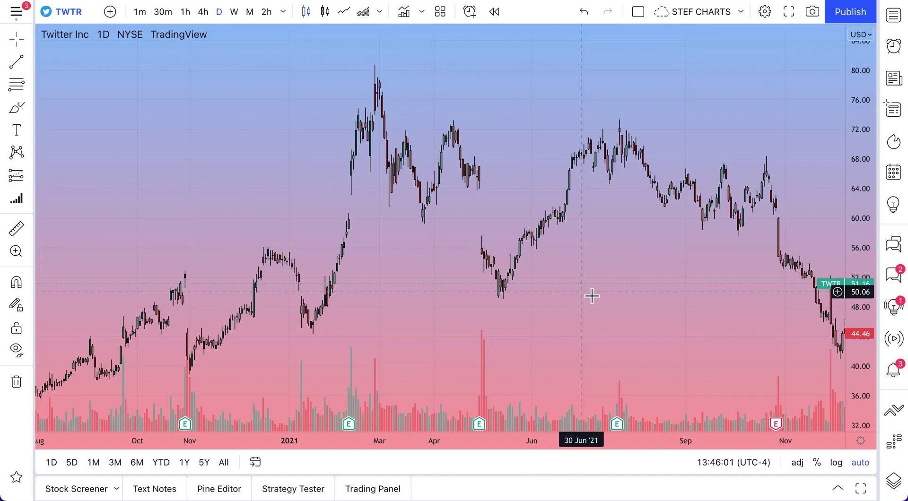
drag(626, 290, 411, 307)
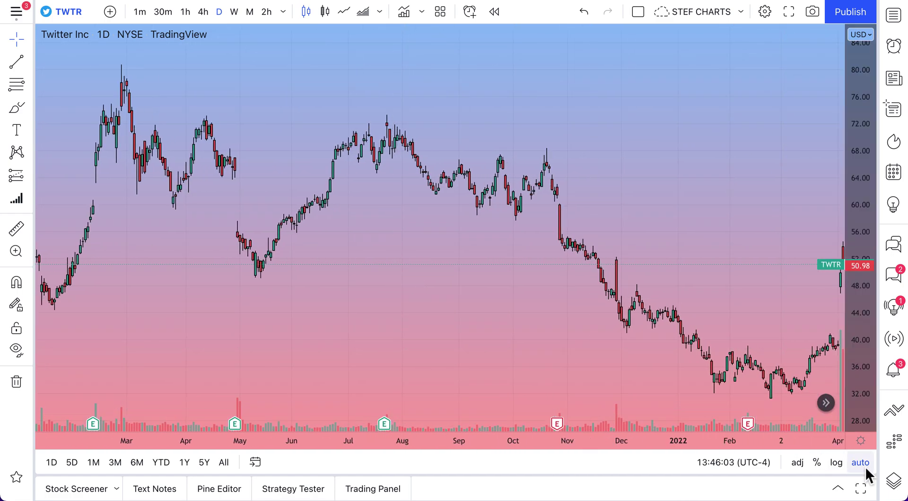
drag(665, 370, 435, 367)
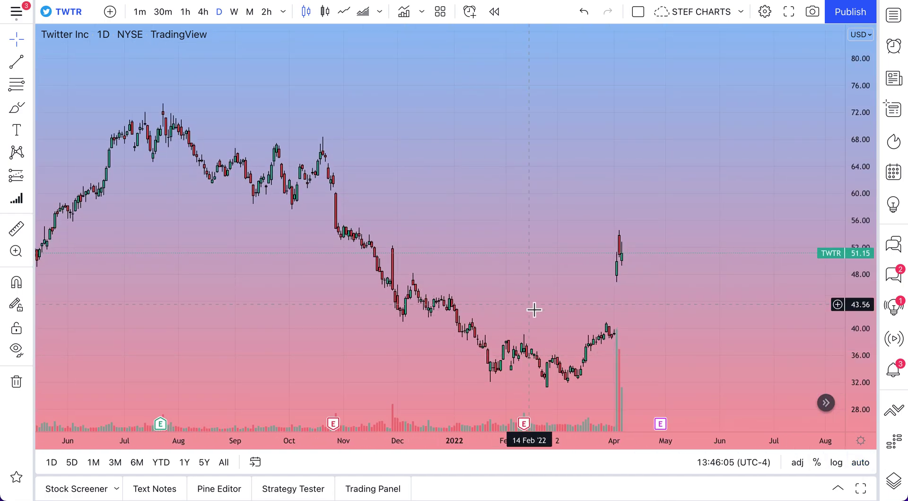
- Zoom out the daily Twitter chart to its full history since 2014 and shift it freely until empty space for 2023 and 2024 shows
scroll(537, 310, down, 3)
scroll(537, 310, down, 10)
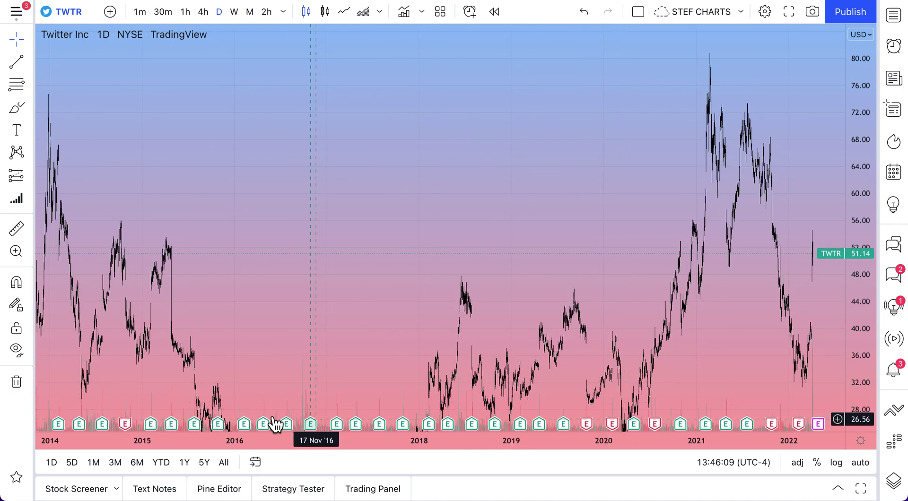
drag(209, 324, 638, 340)
drag(653, 229, 317, 282)
drag(626, 261, 455, 183)
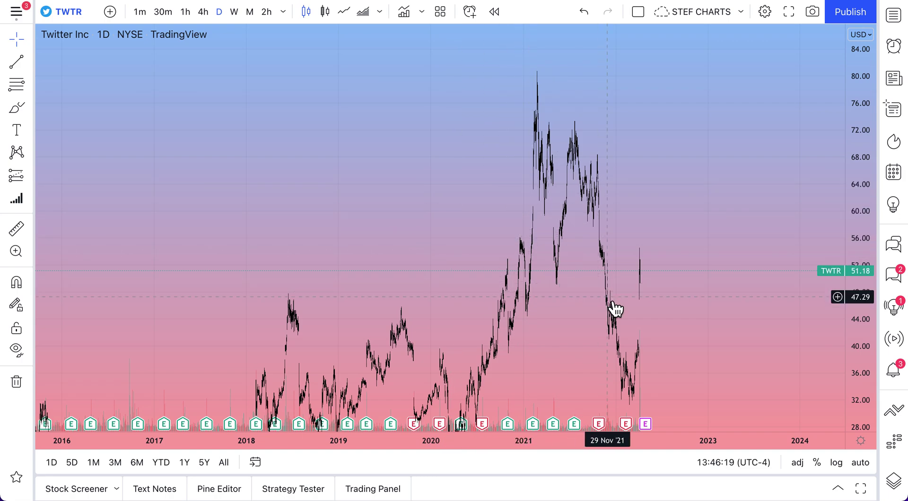
- Zoom in on the candles from September 2021 to April 2022, leaving empty space after them through May 2023
scroll(598, 326, up, 5)
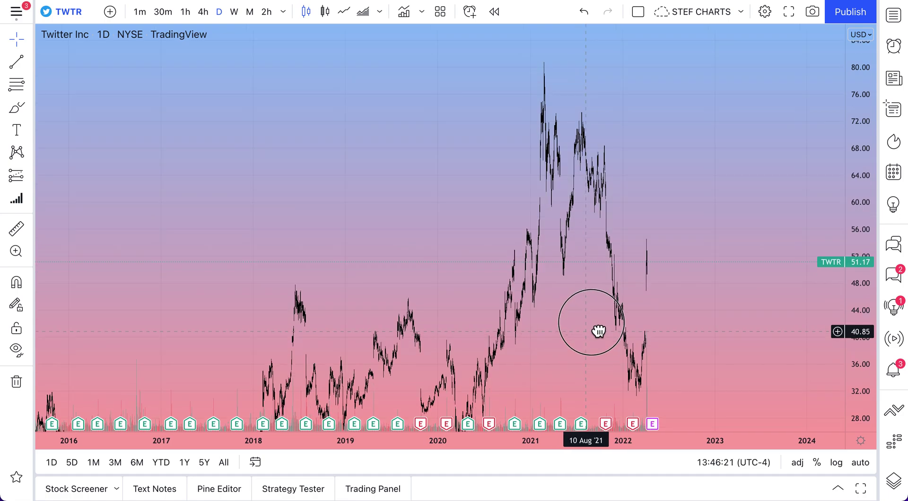
scroll(597, 323, up, 4)
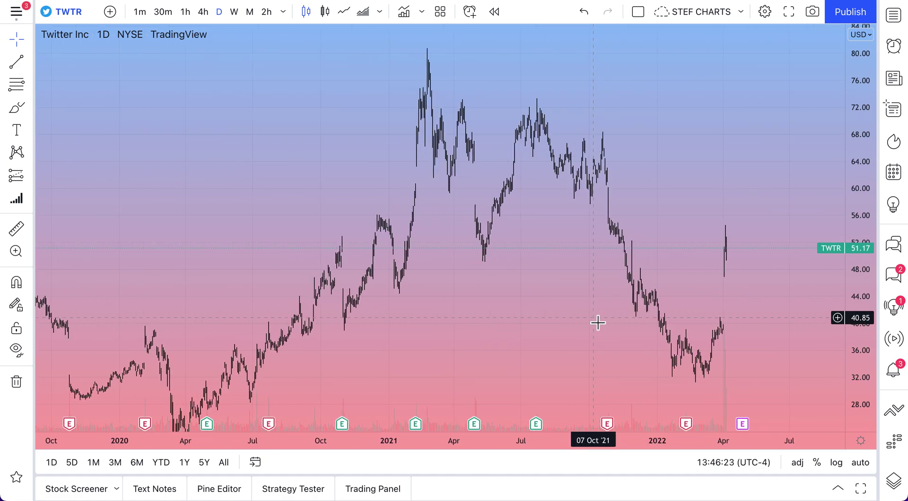
drag(697, 223, 364, 270)
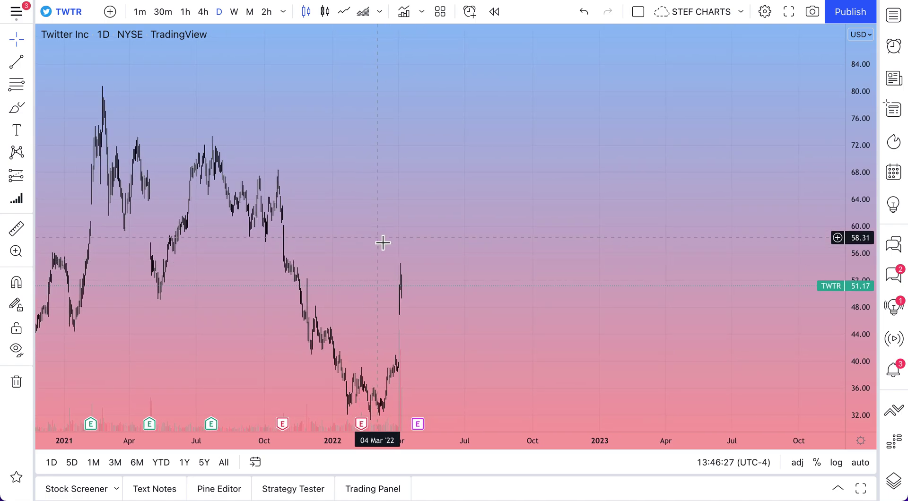
scroll(381, 243, up, 2)
scroll(382, 243, up, 3)
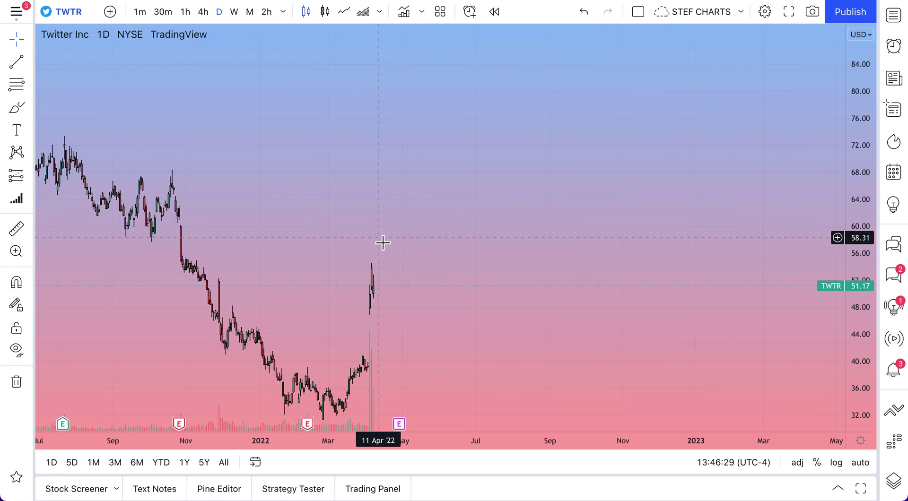
drag(381, 243, 329, 243)
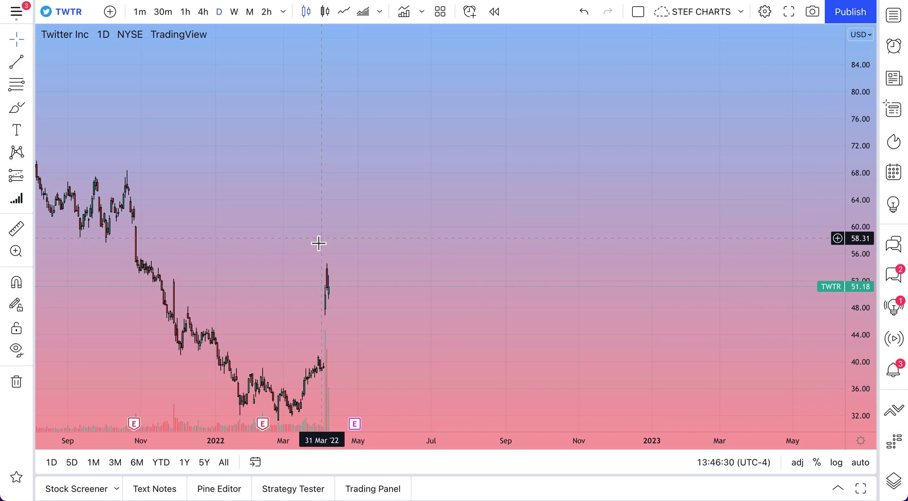
- Circle the empty area beyond the latest candles with a freehand Brush stroke, and undo the drawing
click(16, 108)
mouse_move(567, 72)
mouse_down()
mouse_move(497, 310)
mouse_move(694, 41)
mouse_move(566, 322)
mouse_move(575, 61)
mouse_move(478, 95)
mouse_up()
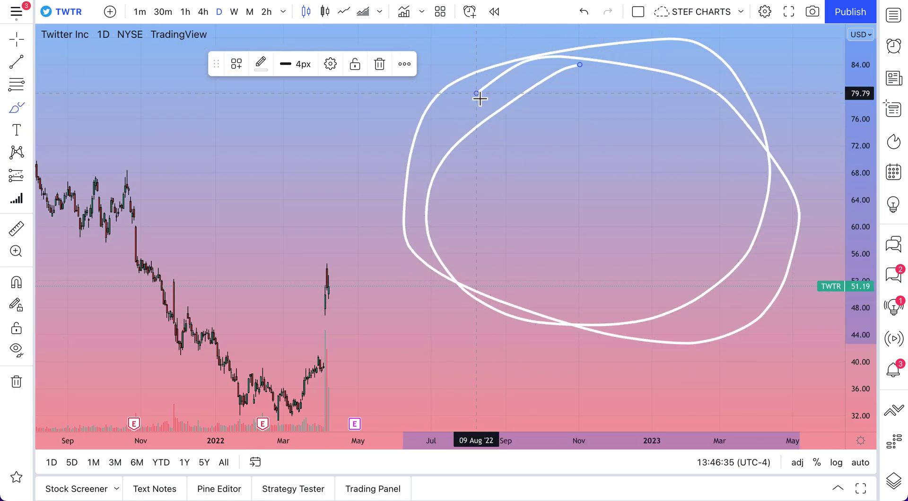
key(ctrl+z)
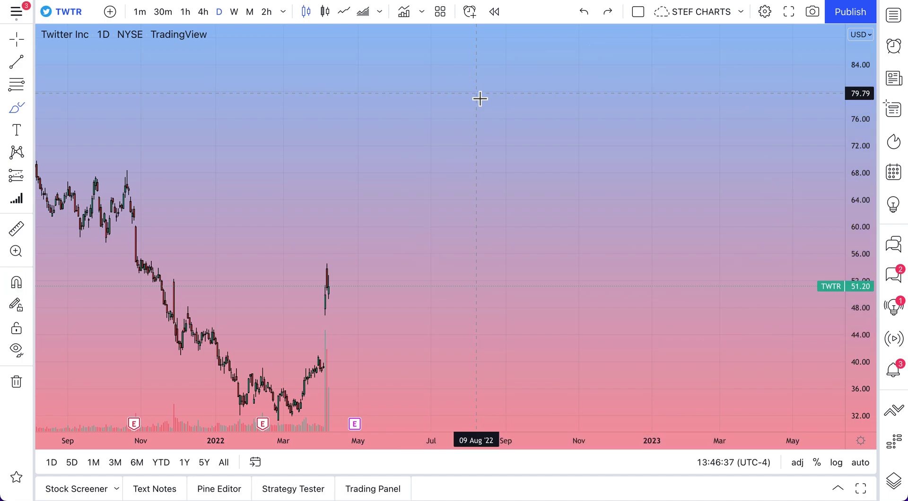
- Return to the cross cursor and shift the price candles freely up and back down, keeping empty space for 2023
click(16, 39)
mouse_move(472, 289)
mouse_down()
mouse_move(450, 147)
mouse_move(420, 63)
mouse_up()
drag(489, 182, 425, 178)
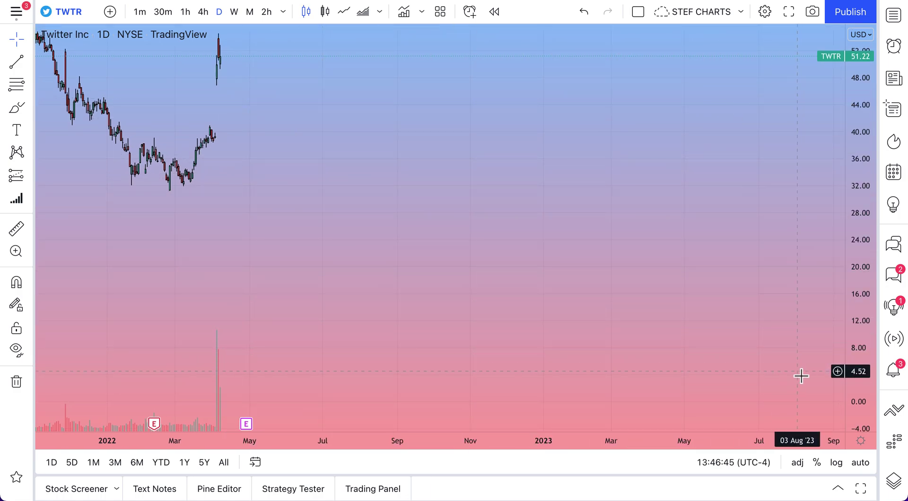
drag(404, 128, 412, 365)
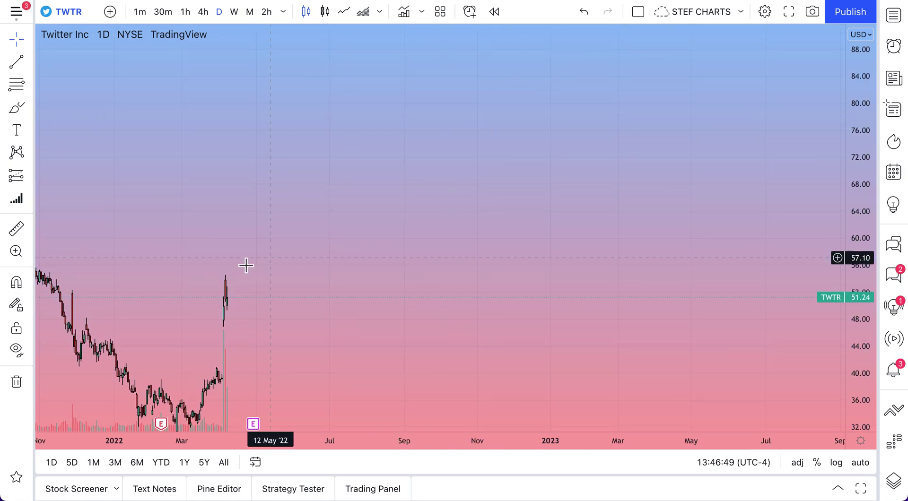
- Compress the price scale, bring the candles from September 2020 to April 2022 into view, and turn auto scaling on
drag(854, 74, 857, 339)
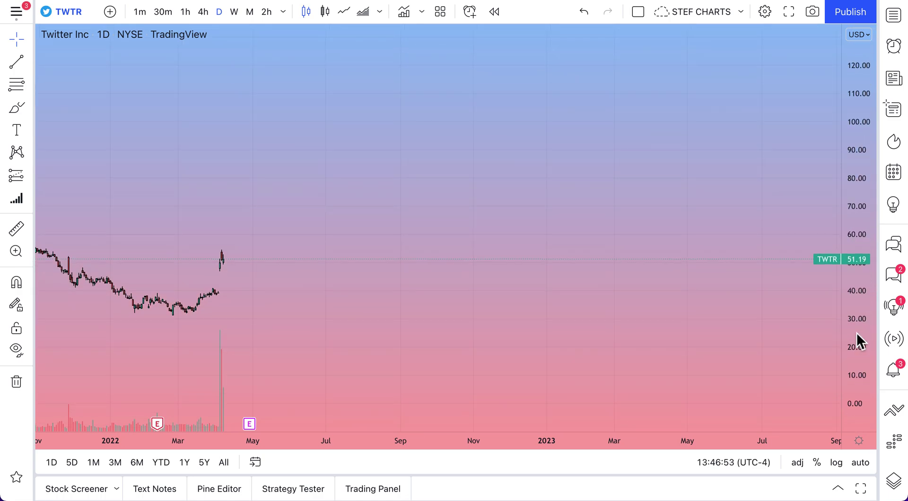
click(224, 301)
drag(225, 302, 697, 314)
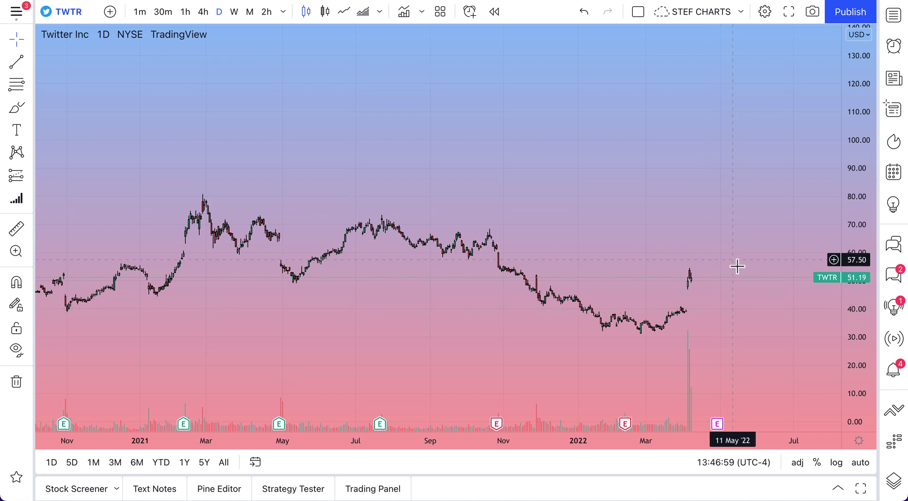
click(862, 467)
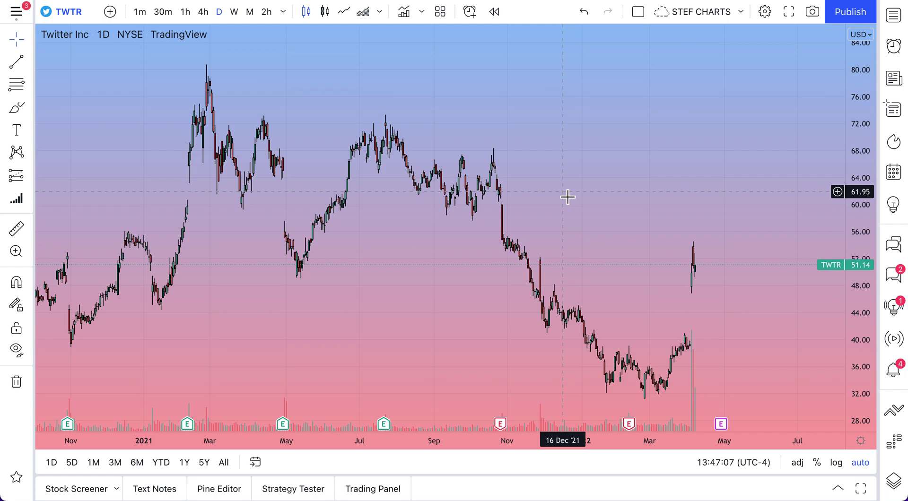
drag(383, 104, 460, 99)
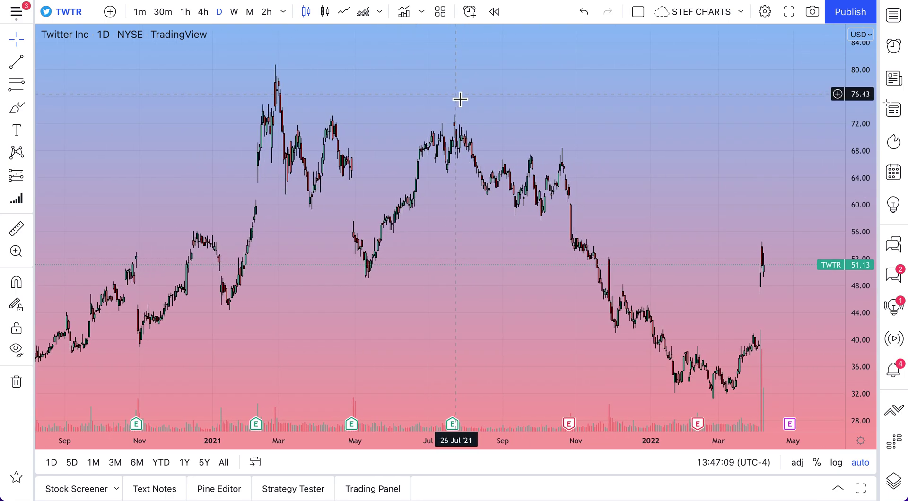
- Examine the full list of chart time zones, from UTC through Tokelau, and close it without choosing one
click(730, 461)
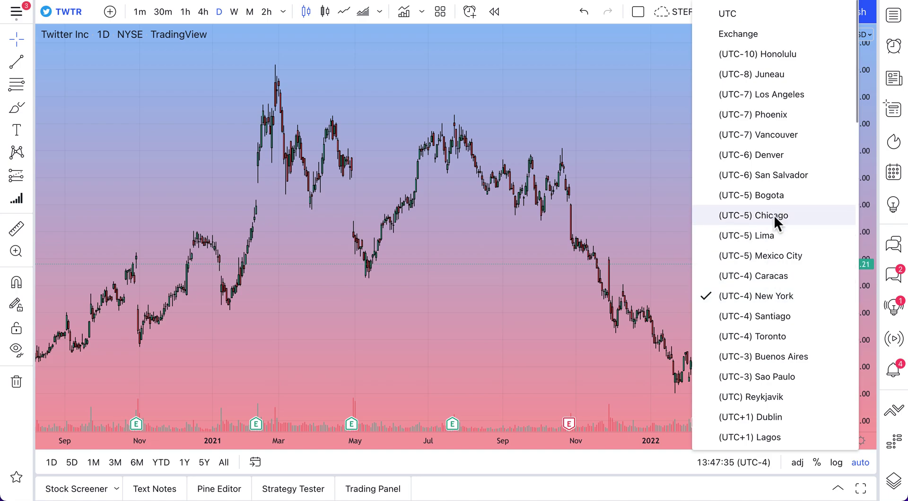
scroll(780, 259, down, 10)
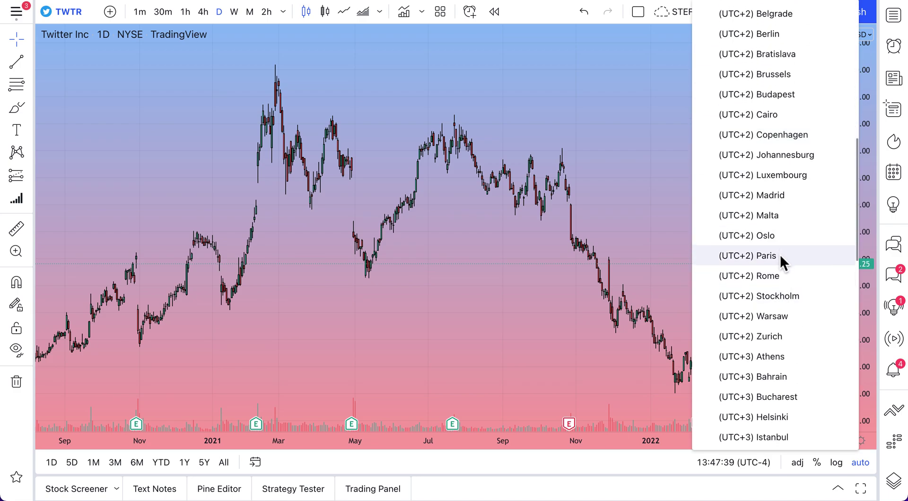
scroll(779, 277, down, 5)
scroll(778, 277, down, 2)
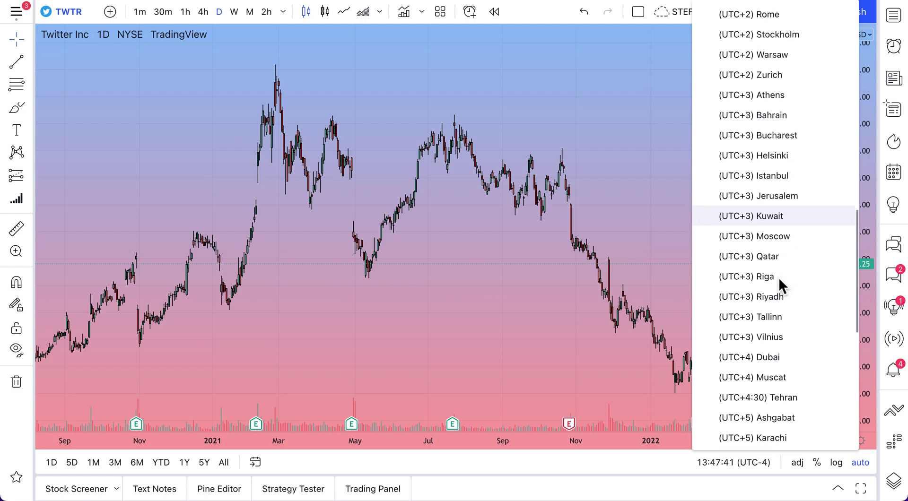
click(751, 461)
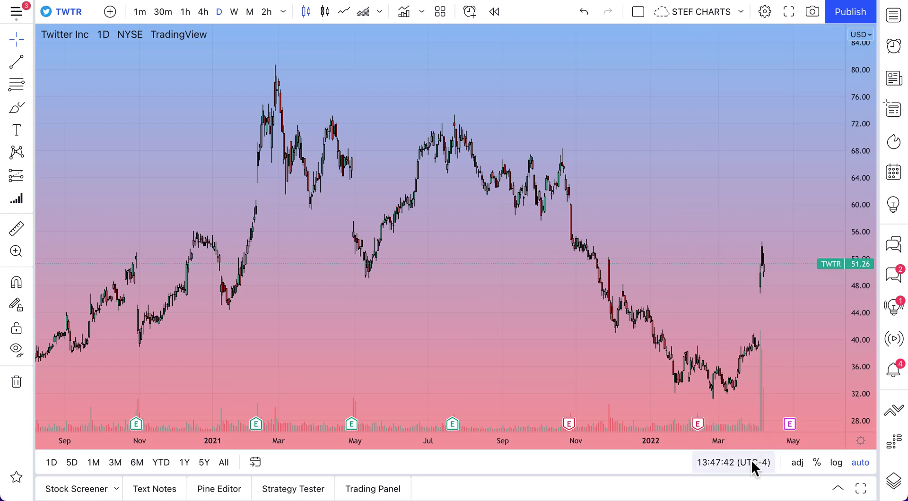
click(725, 464)
scroll(757, 331, down, 8)
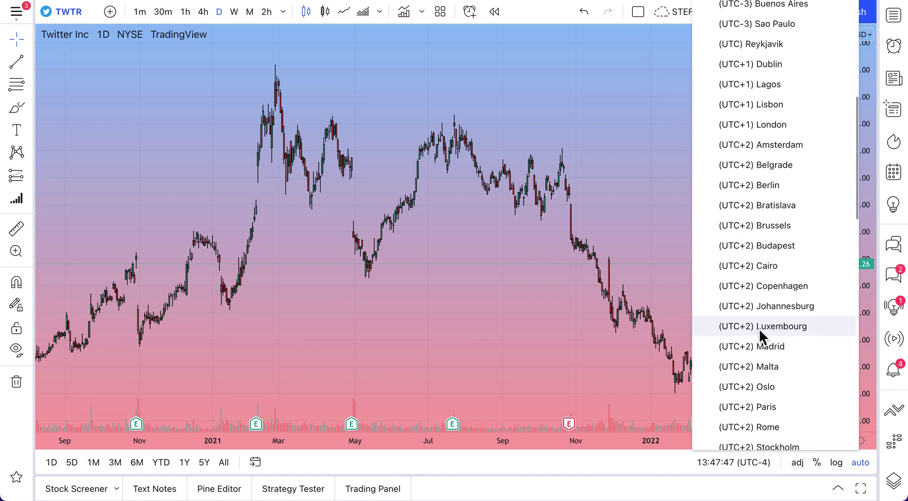
scroll(760, 329, down, 15)
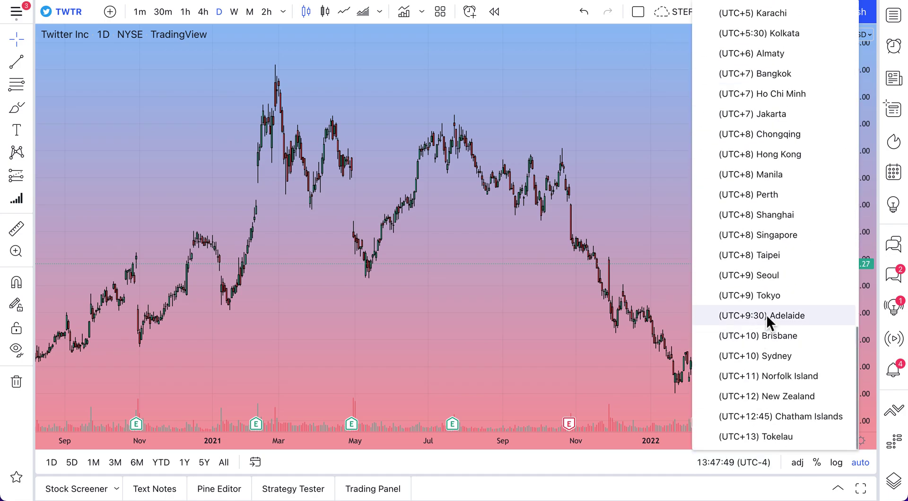
scroll(766, 314, up, 20)
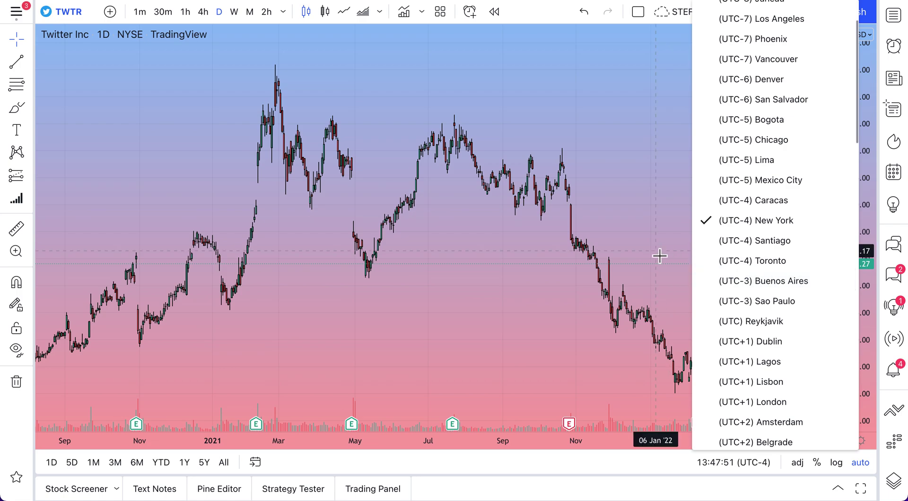
click(537, 278)
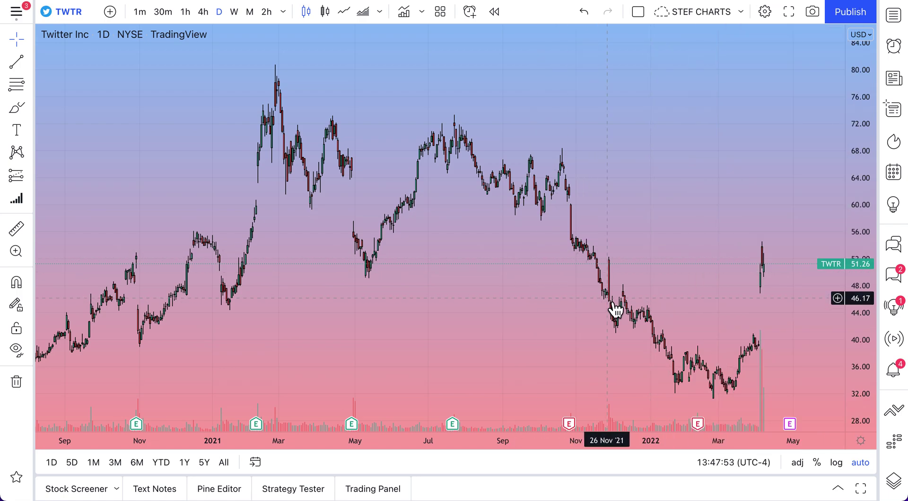
- Zoom in on the candles from late January to April 2022 and select the (UTC-4) New York time zone
scroll(615, 308, right, 5)
scroll(615, 310, up, 6)
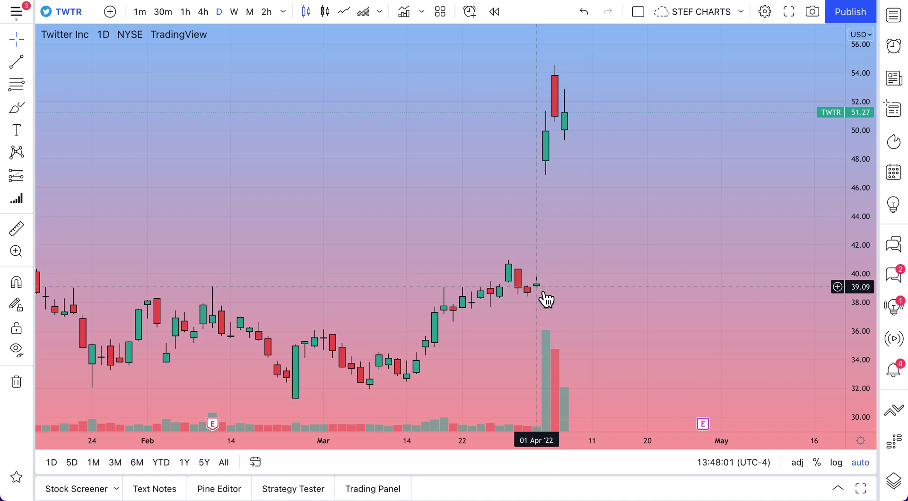
click(740, 466)
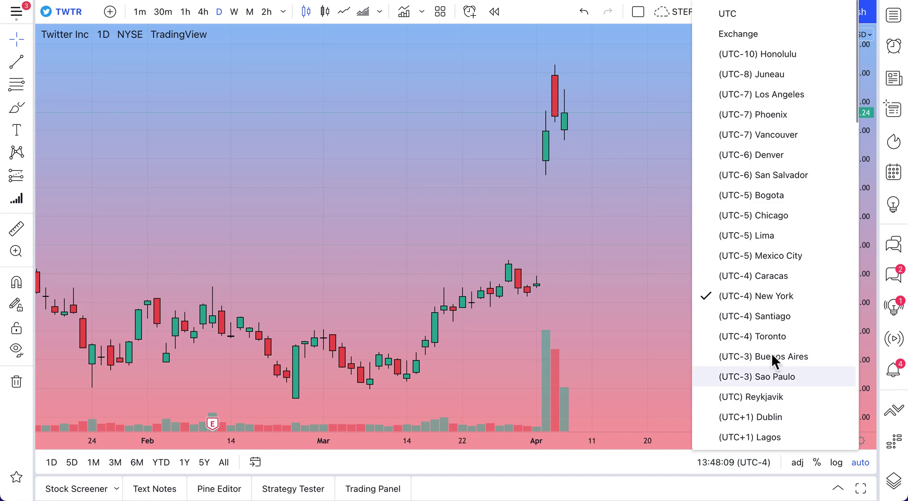
scroll(776, 341, down, 3)
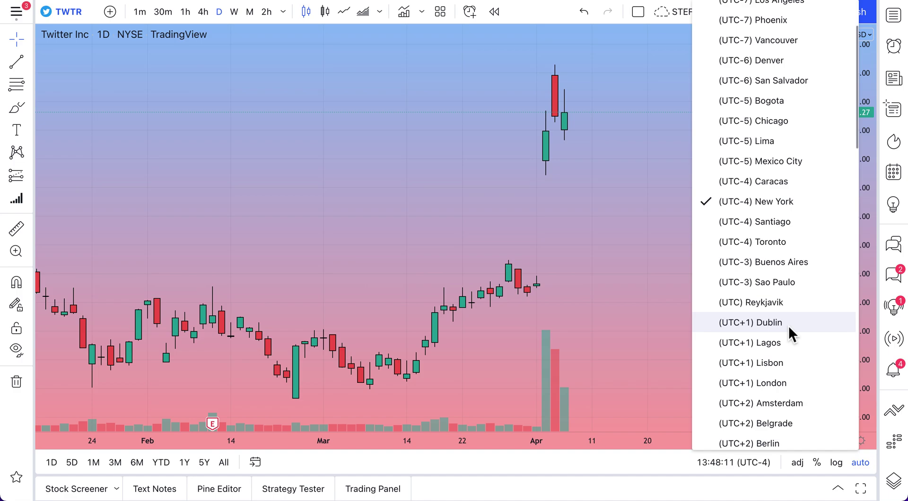
click(772, 202)
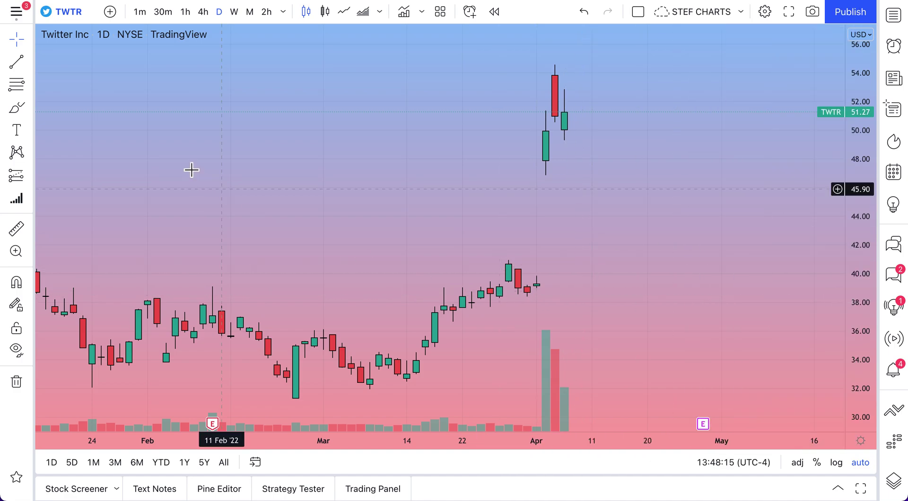
- Switch the chart time zone to (UTC-7) Vancouver and return it to (UTC-4) New York
click(754, 461)
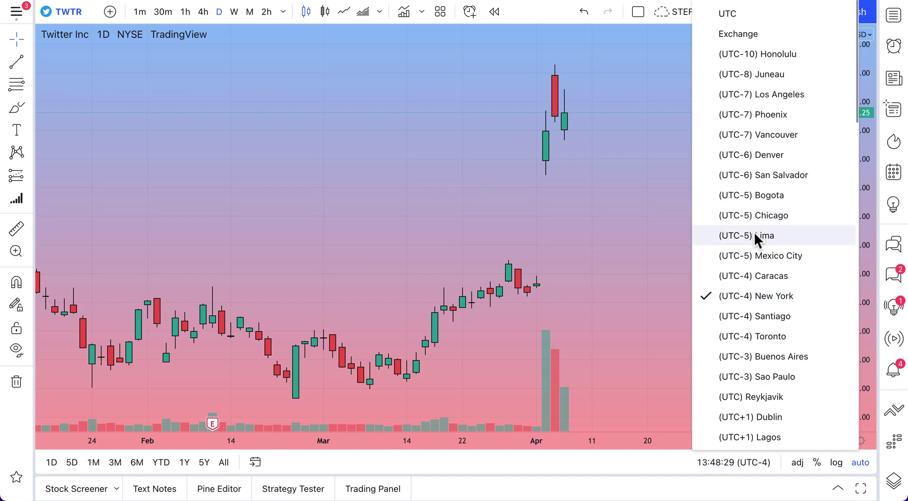
click(773, 134)
click(740, 466)
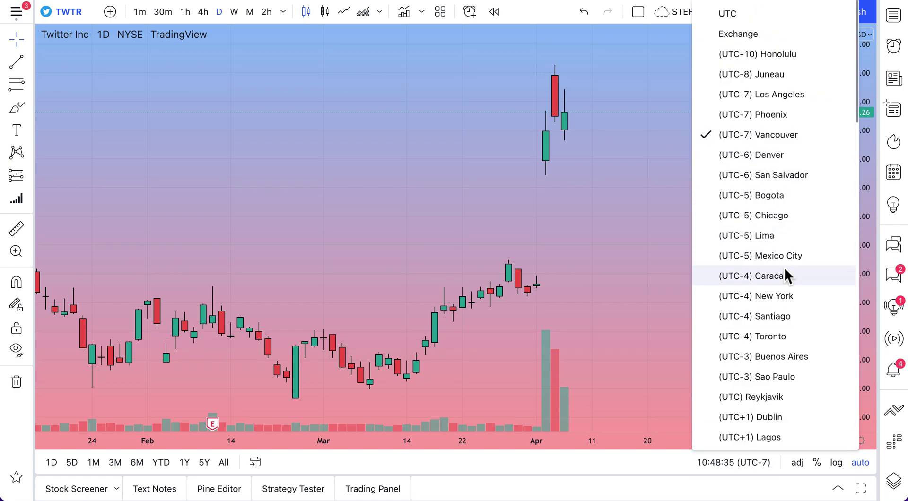
click(780, 297)
- Show the candles from November 2021 to April 2022, and open and close the price scale options to review them
scroll(644, 313, down, 4)
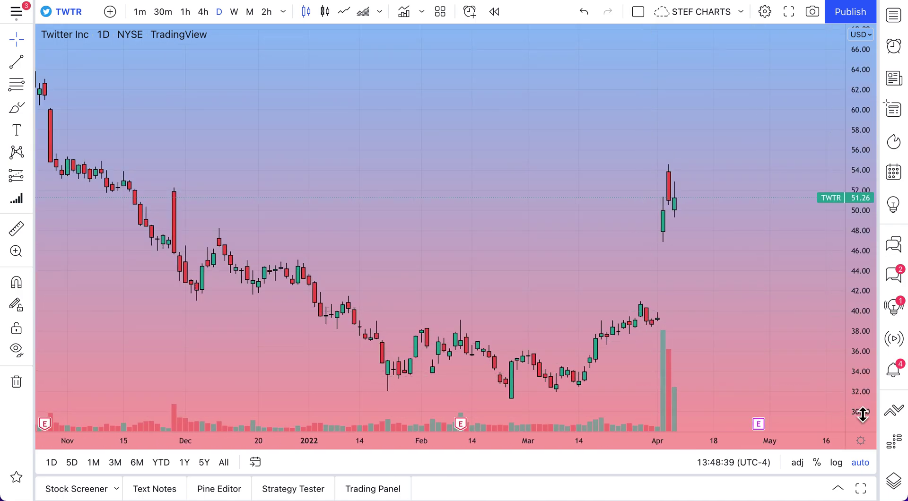
click(861, 441)
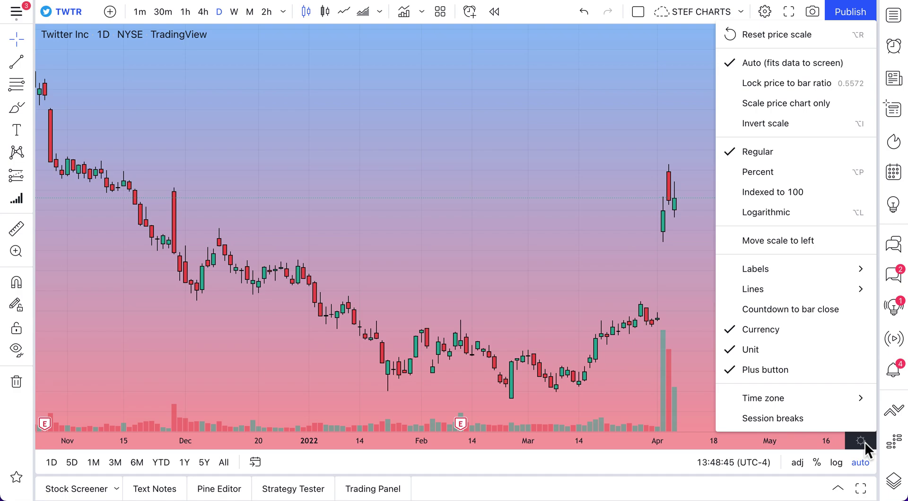
click(860, 441)
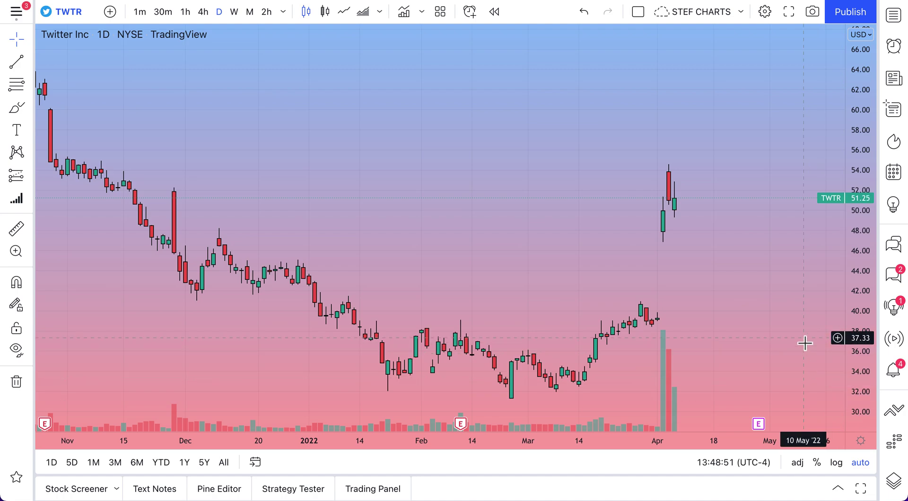
- Compress the price and time scales manually, turn auto scaling back on, and show the candles from July 2020 to April 2022
drag(859, 100, 853, 148)
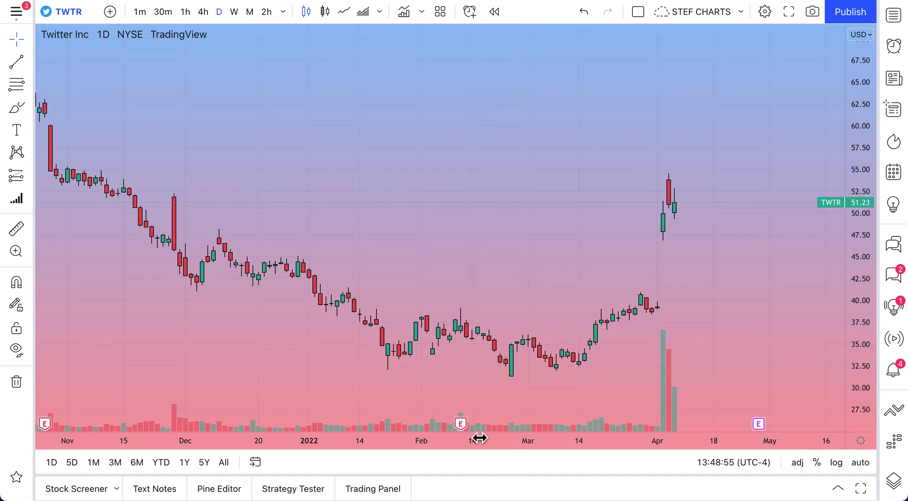
drag(479, 439, 474, 438)
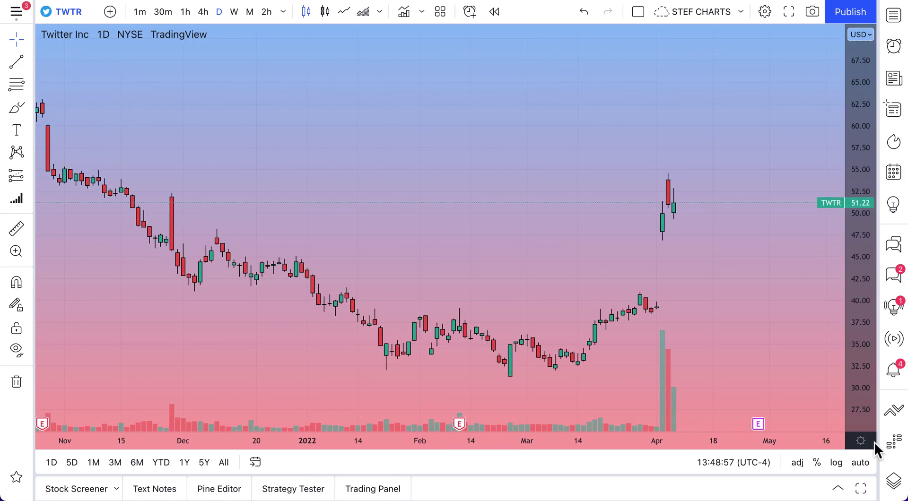
click(860, 462)
scroll(568, 243, down, 6)
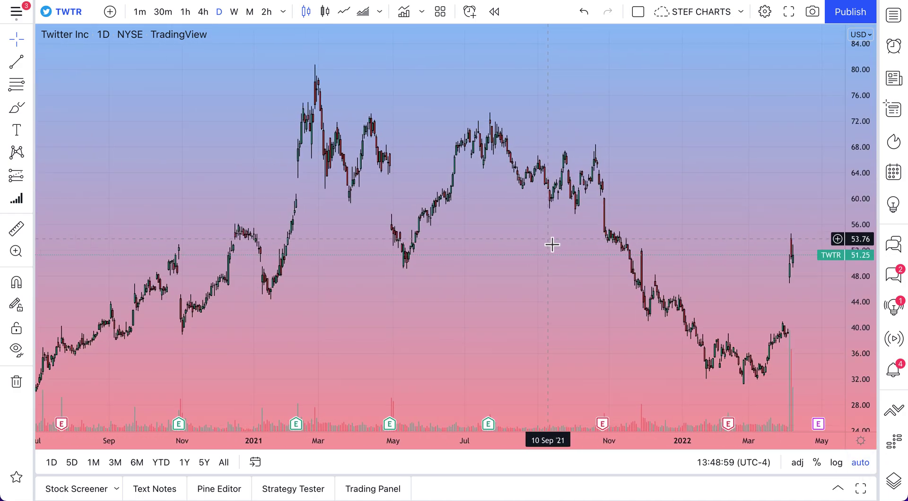
- Display the one-year date range of the Twitter chart and switch it to the five-year range
scroll(582, 251, up, 3)
click(185, 462)
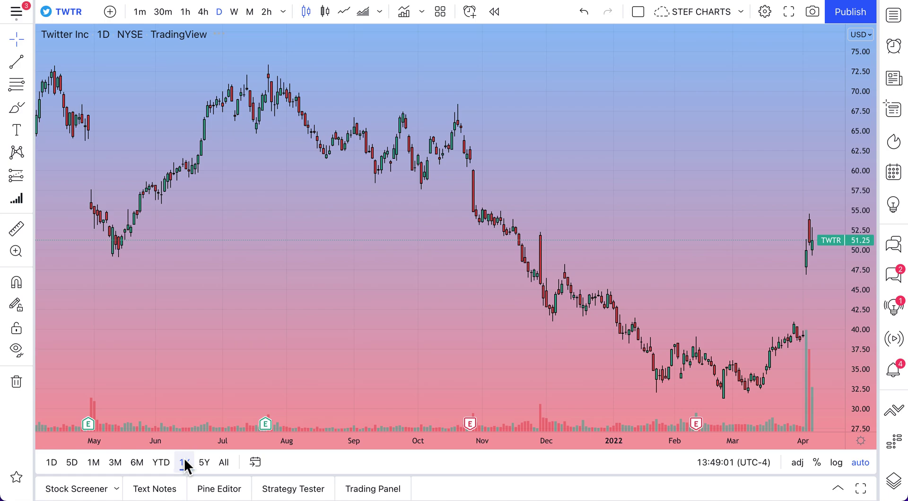
click(203, 463)
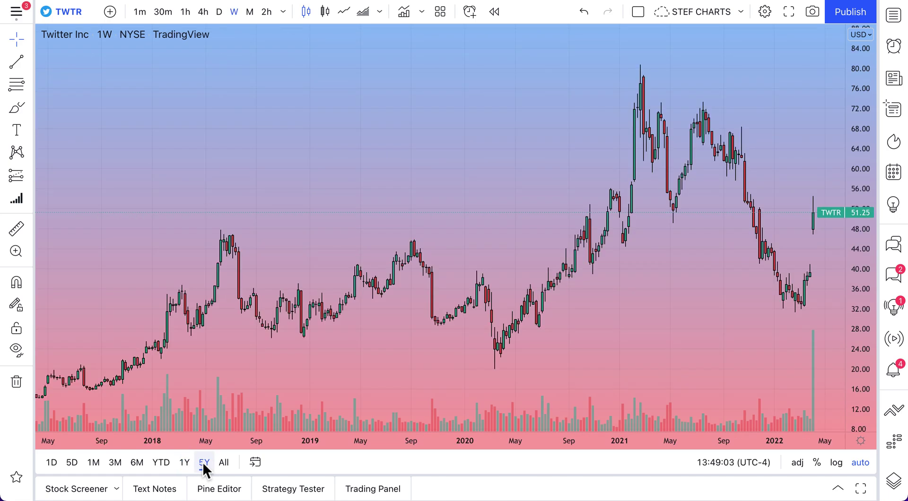
- Open and close the date navigation dialog, and zoom in on the weekly candles from March 2018 to September 2019
click(254, 463)
click(528, 94)
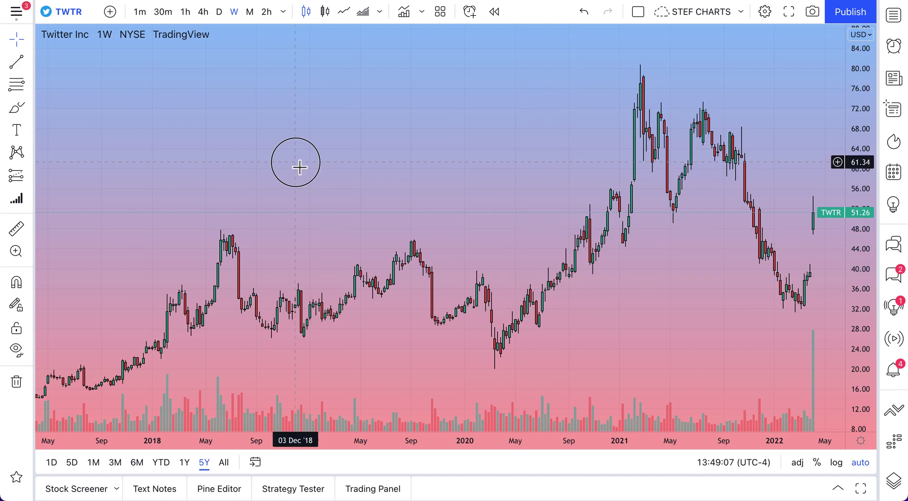
drag(297, 163, 675, 215)
scroll(672, 209, up, 3)
scroll(671, 209, up, 3)
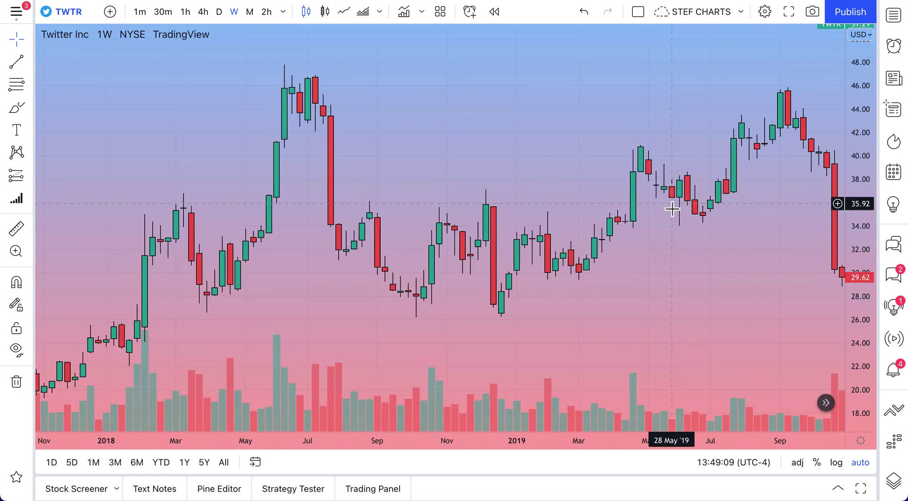
scroll(615, 267, up, 3)
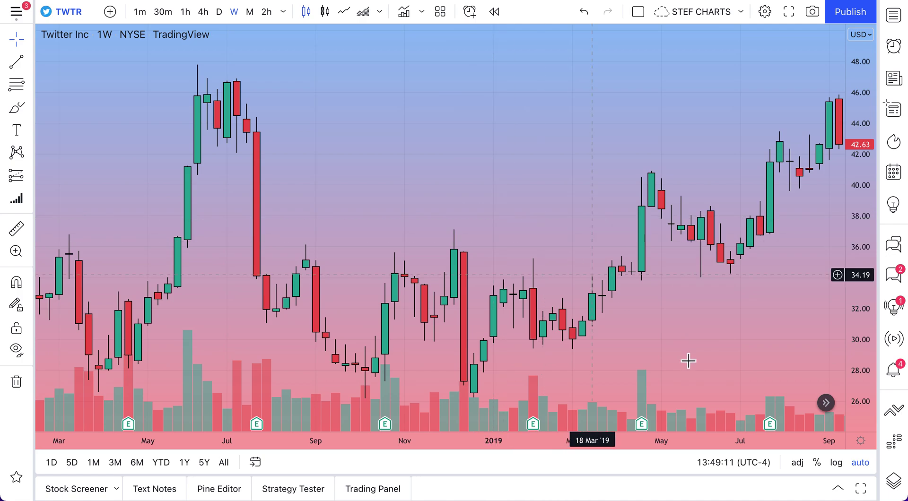
- Move the price scale to the left side of the chart and return it to the right side
click(864, 444)
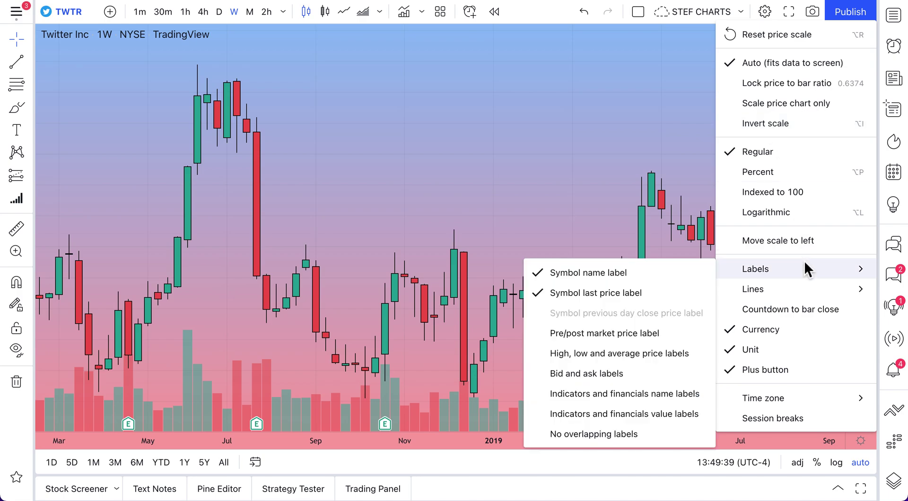
click(801, 242)
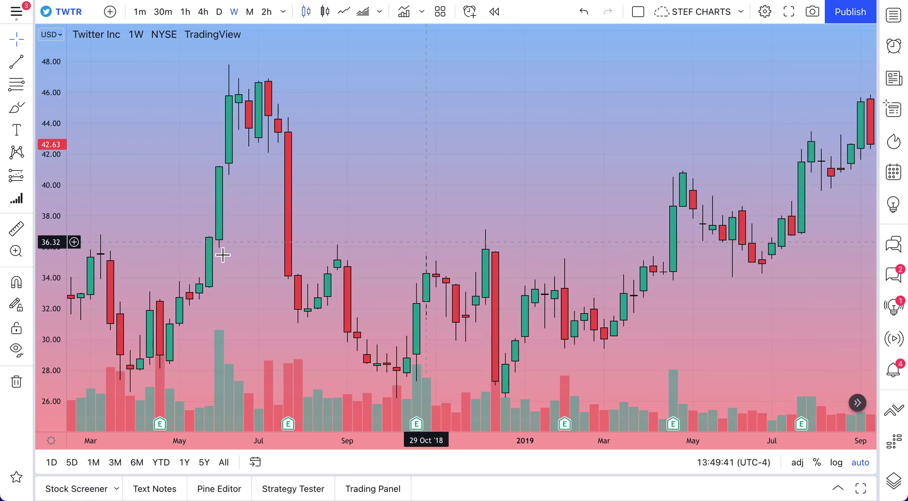
right_click(57, 189)
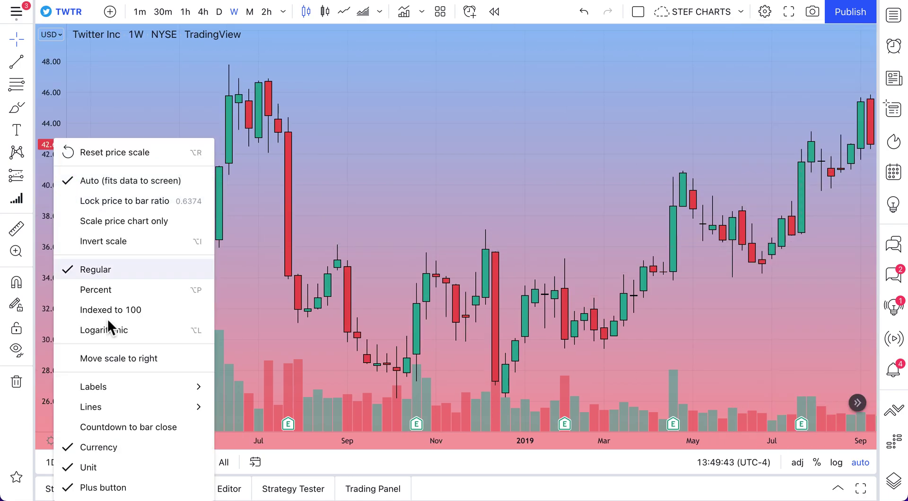
click(118, 358)
- Review the price scale's Labels and Lines options and close them without changing anything
right_click(863, 184)
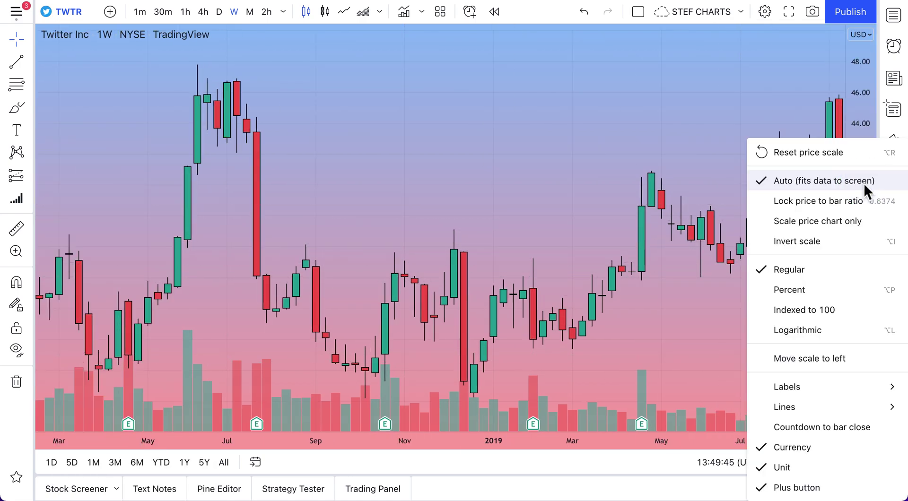
mouse_move(826, 385)
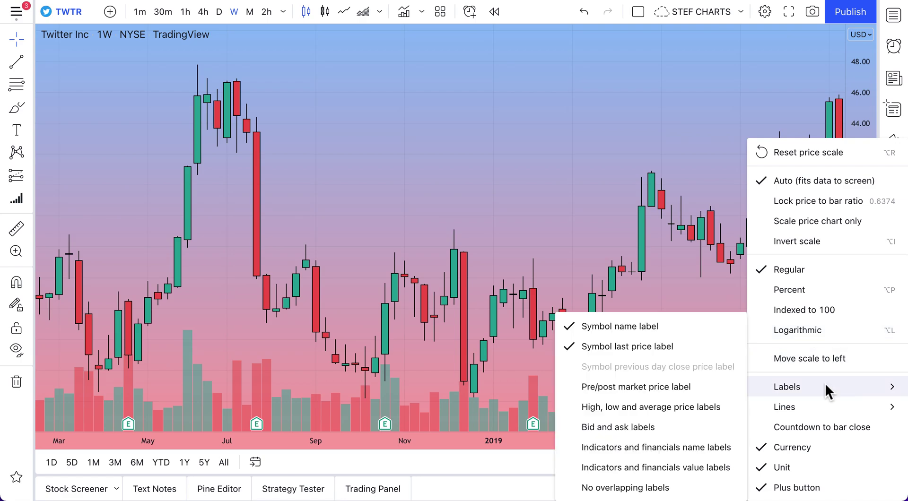
mouse_move(822, 405)
click(703, 228)
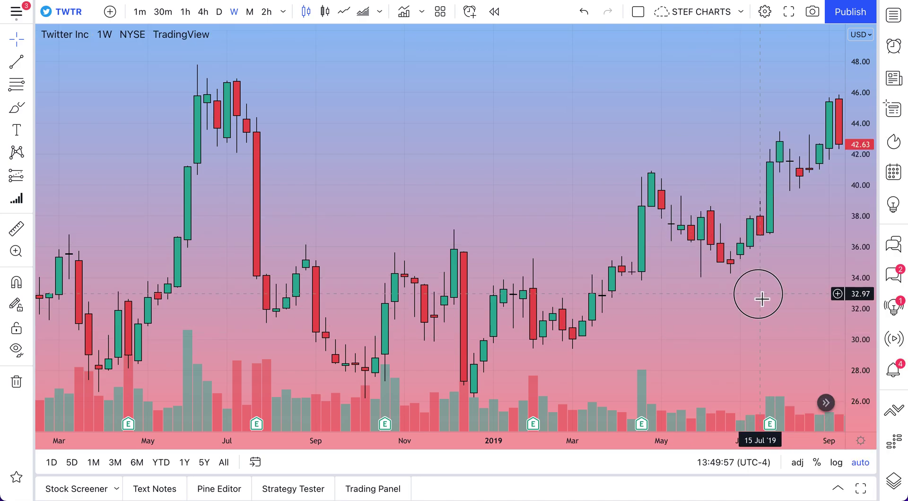
- Show the weekly candles from late 2020 to April 2022 with empty space after the latest candle
drag(760, 299, 417, 355)
scroll(417, 356, down, 5)
drag(619, 293, 128, 294)
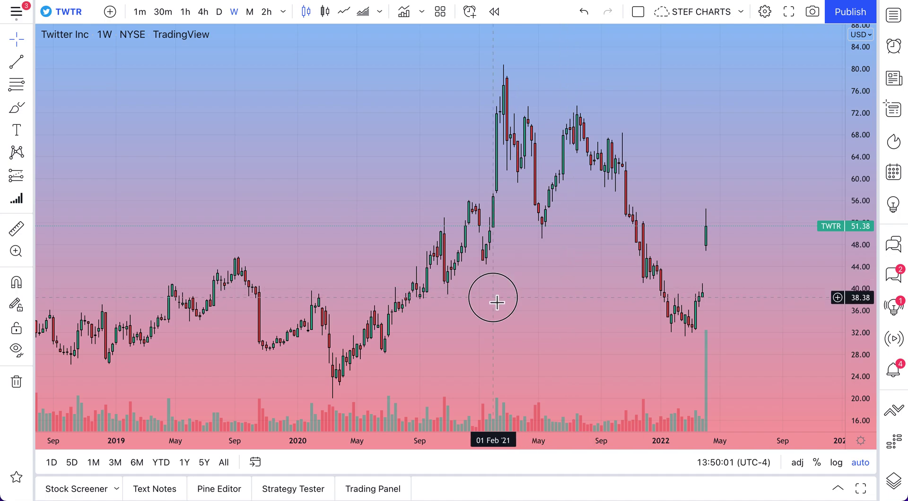
drag(497, 300, 532, 331)
scroll(531, 328, up, 3)
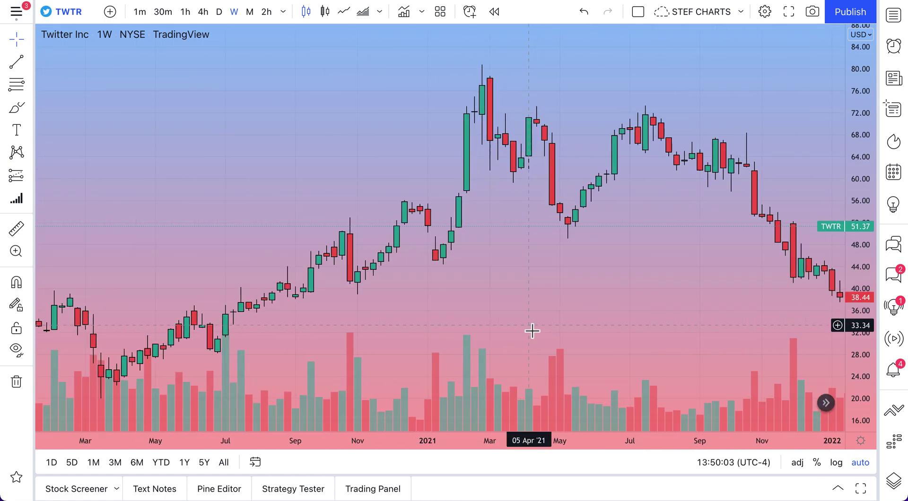
scroll(531, 328, down, 3)
drag(719, 298, 353, 312)
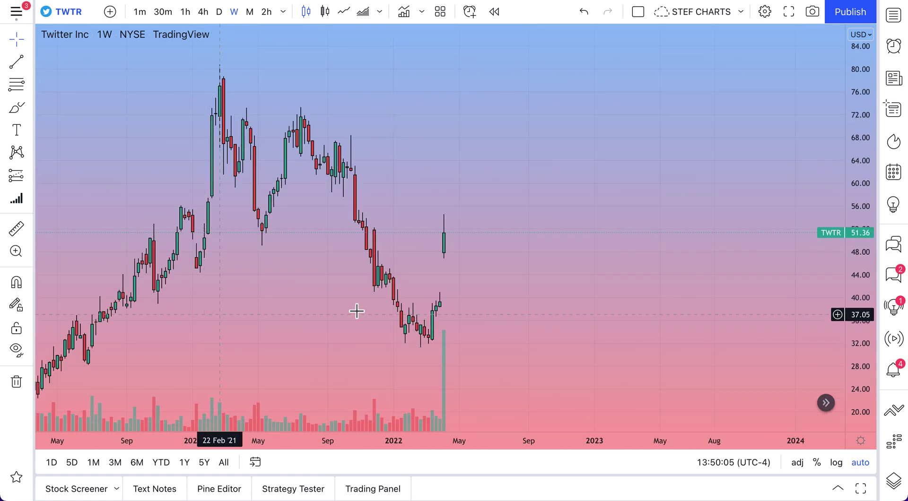
scroll(475, 310, up, 3)
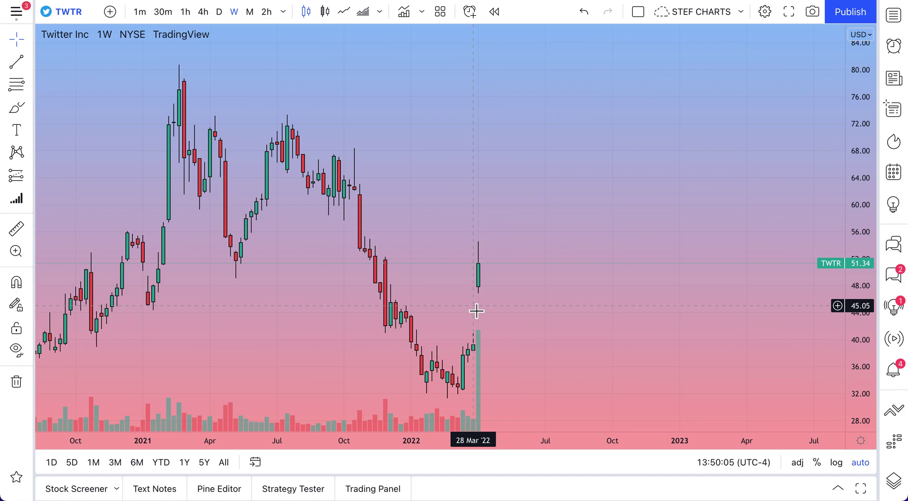
- Reset the price scale twice from the chart's scale options
click(864, 441)
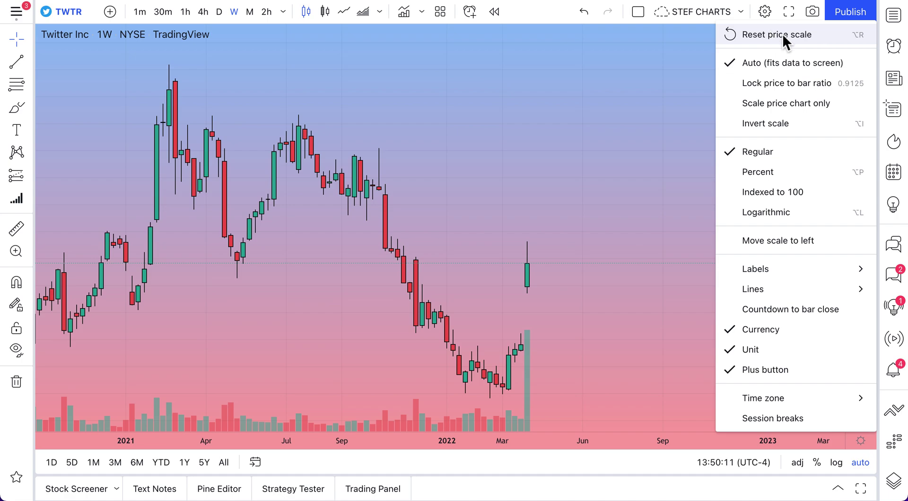
click(782, 33)
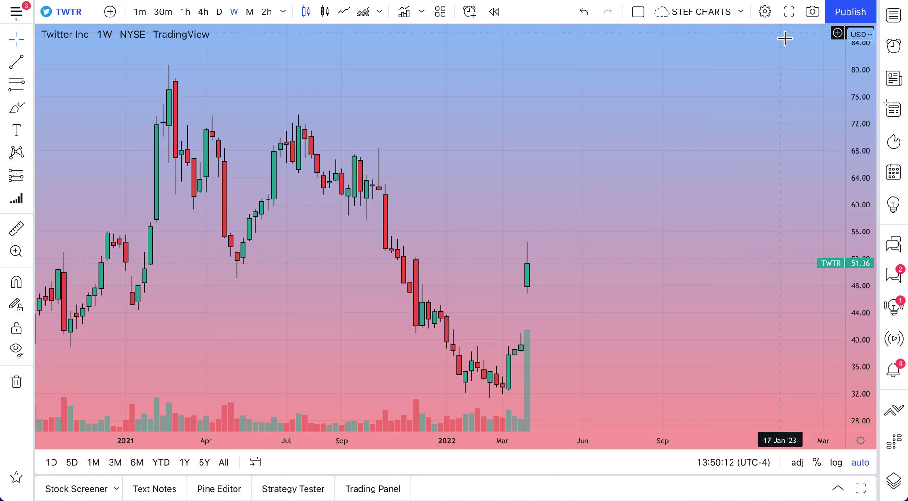
click(864, 442)
click(763, 34)
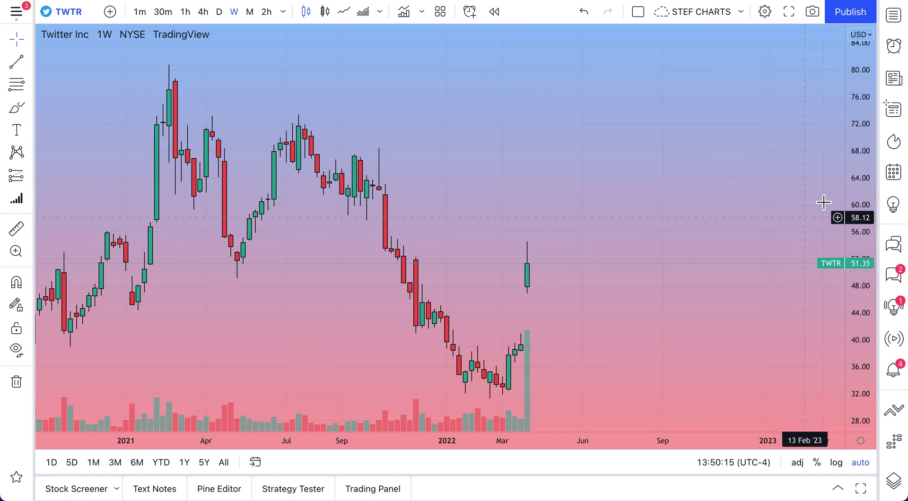
- Show the weekly candles from April 2020 to April 2022 and reset the price scale for this view
drag(468, 228, 644, 232)
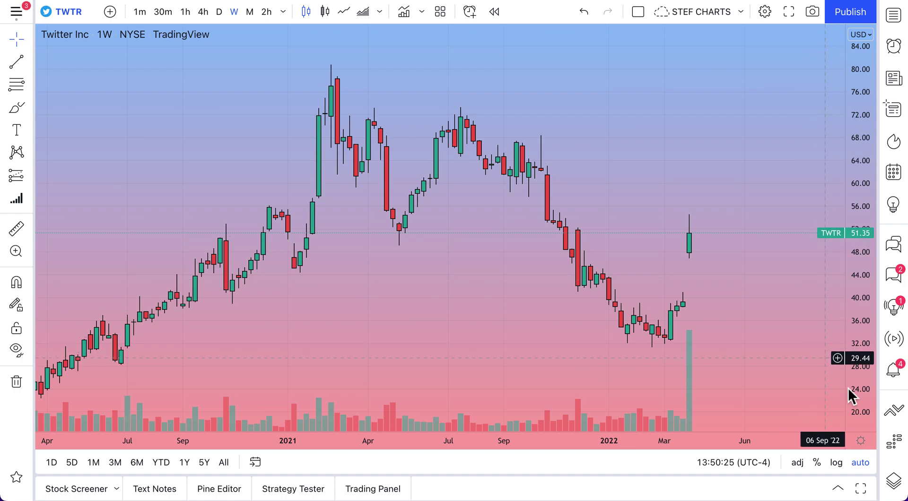
click(861, 443)
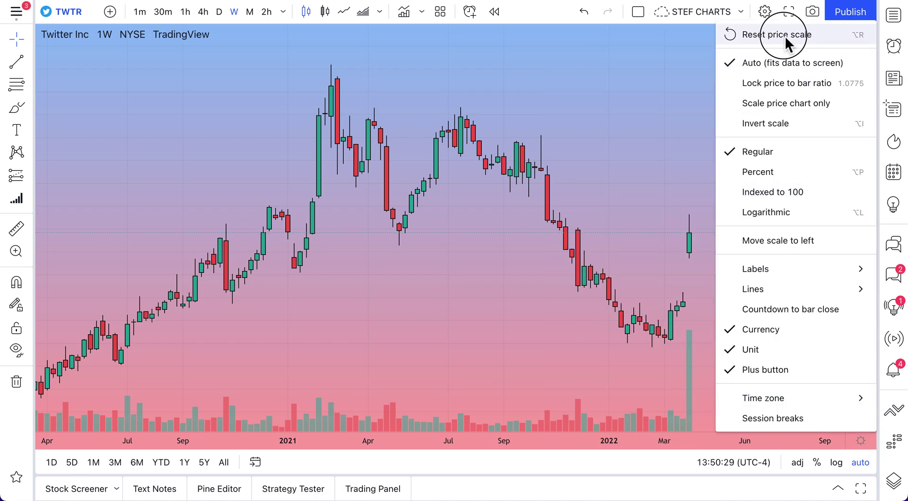
click(785, 36)
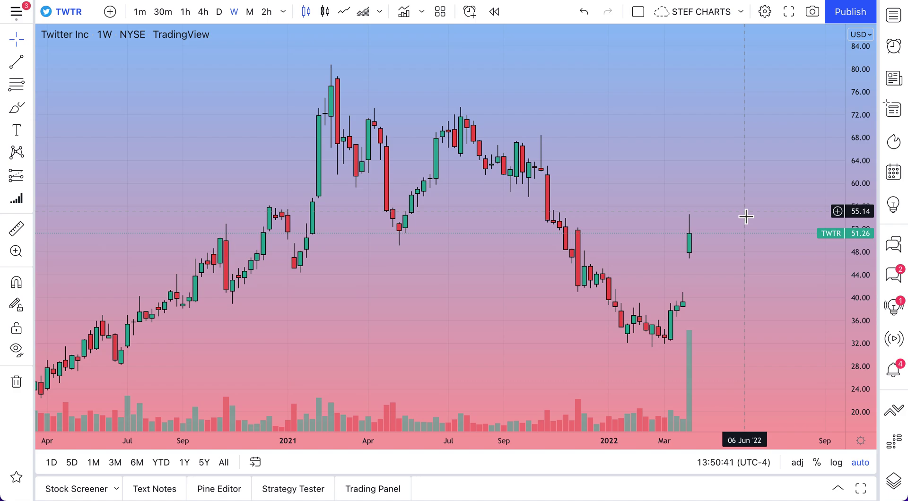
- Zoom in on the weekly candles from about November 2020 to April 2022
drag(405, 268, 440, 340)
scroll(440, 340, up, 4)
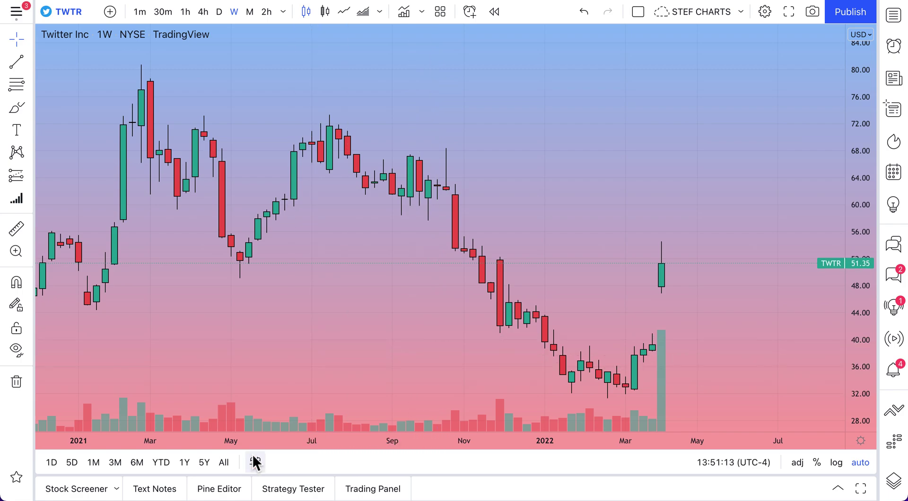
scroll(566, 237, left, 3)
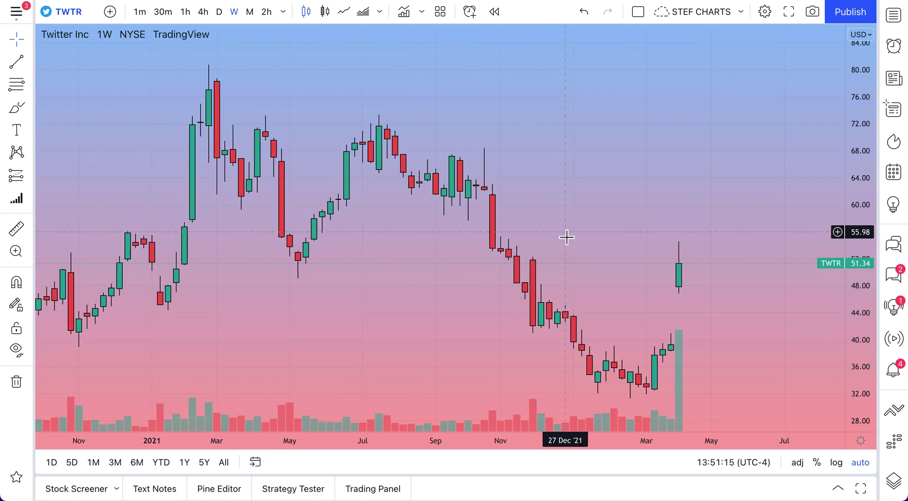